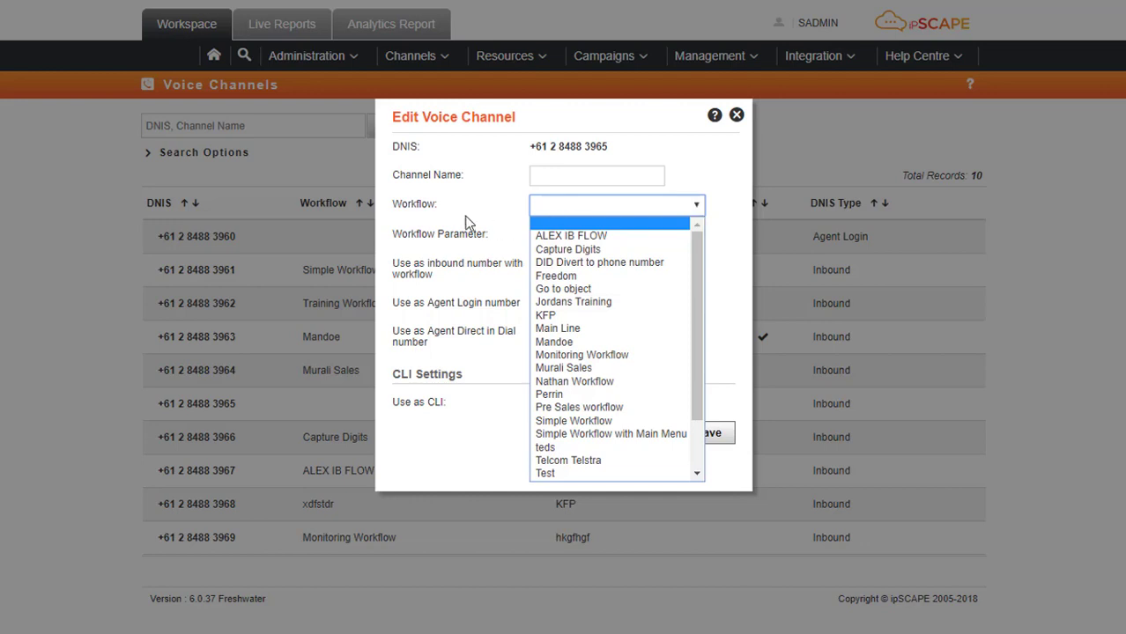
Try Agent Direct in Dial with the chosen agent, clear the campaign, and close the form unsaved.
click(439, 214)
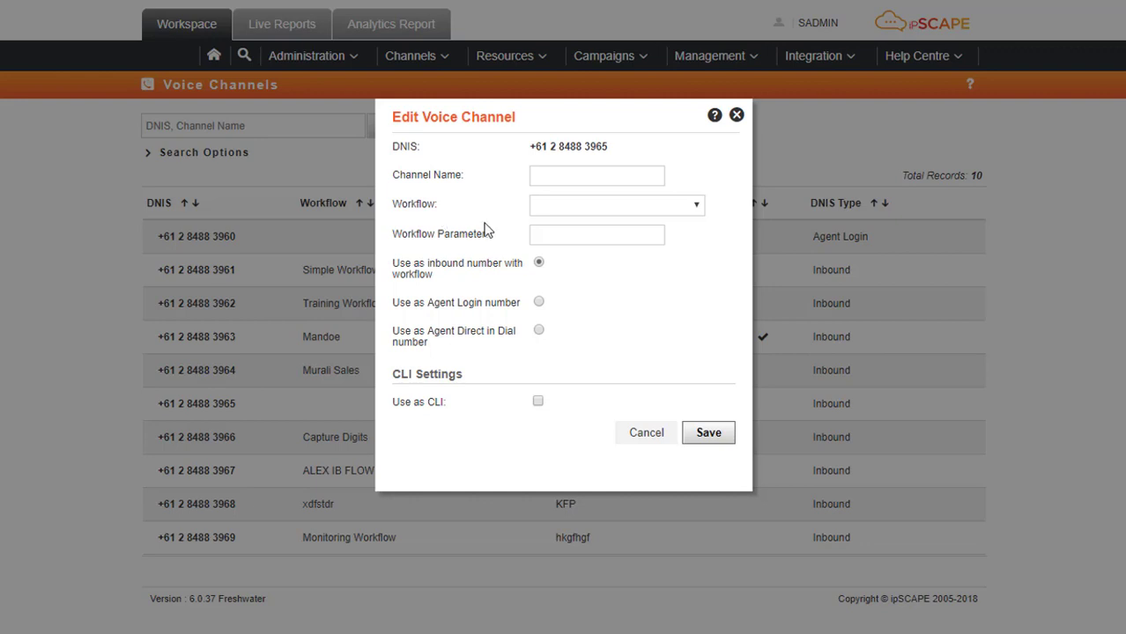
click(577, 239)
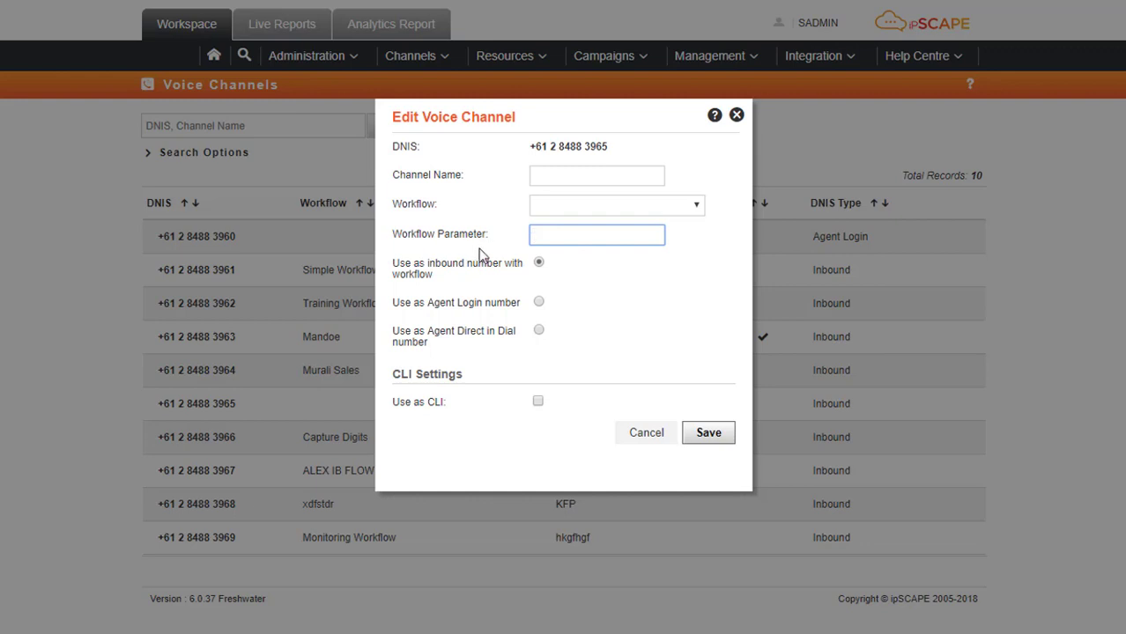
click(539, 331)
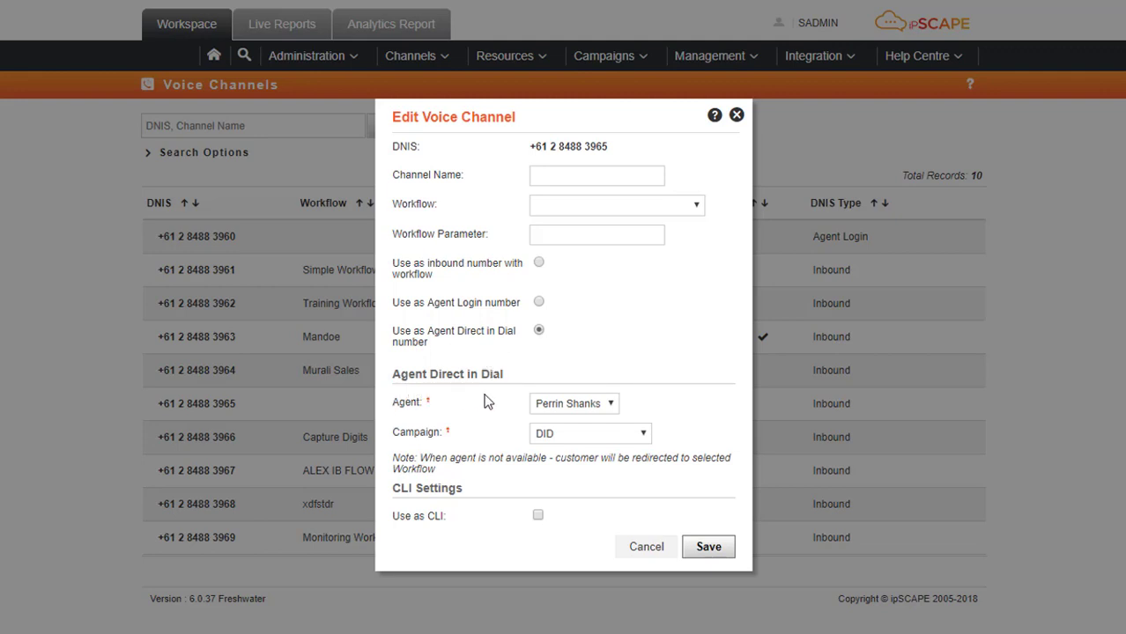
click(618, 409)
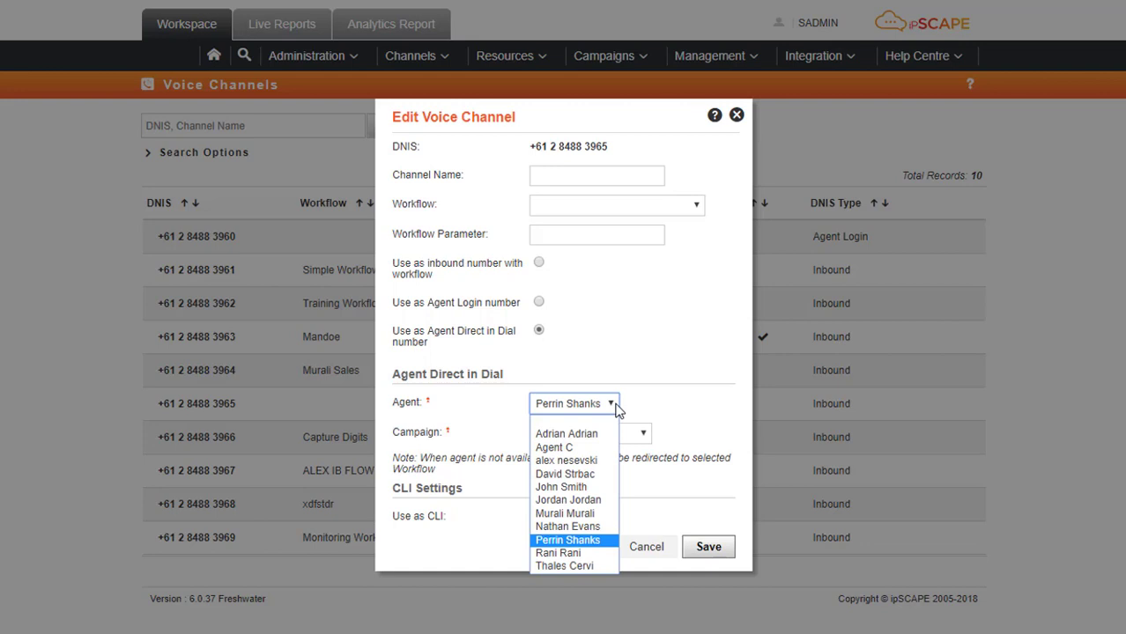
click(616, 409)
click(643, 435)
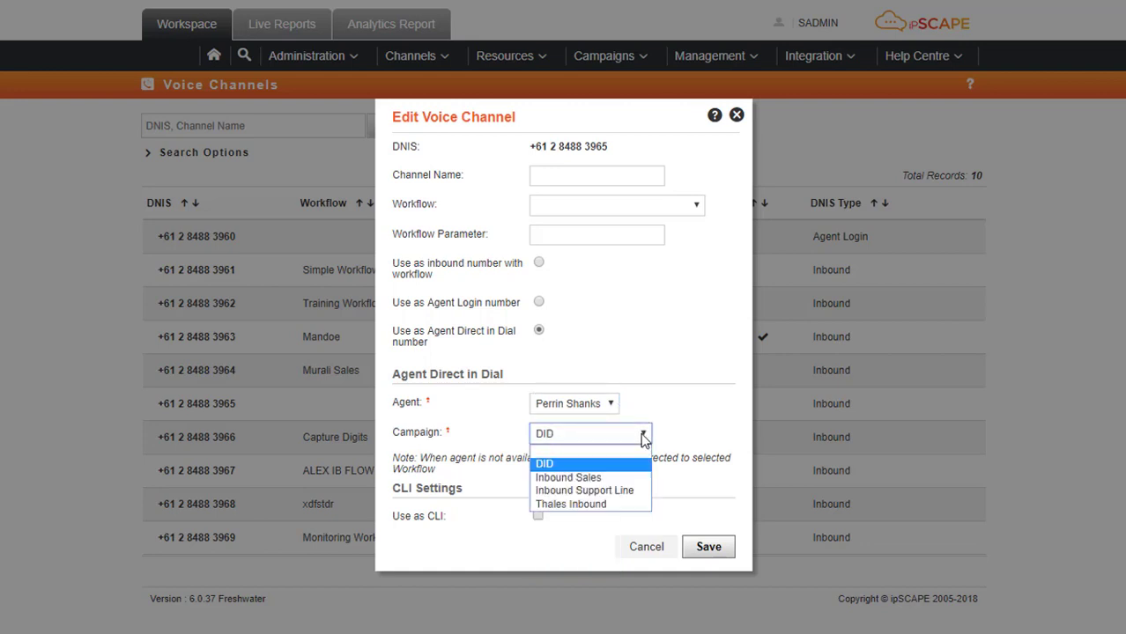
click(621, 453)
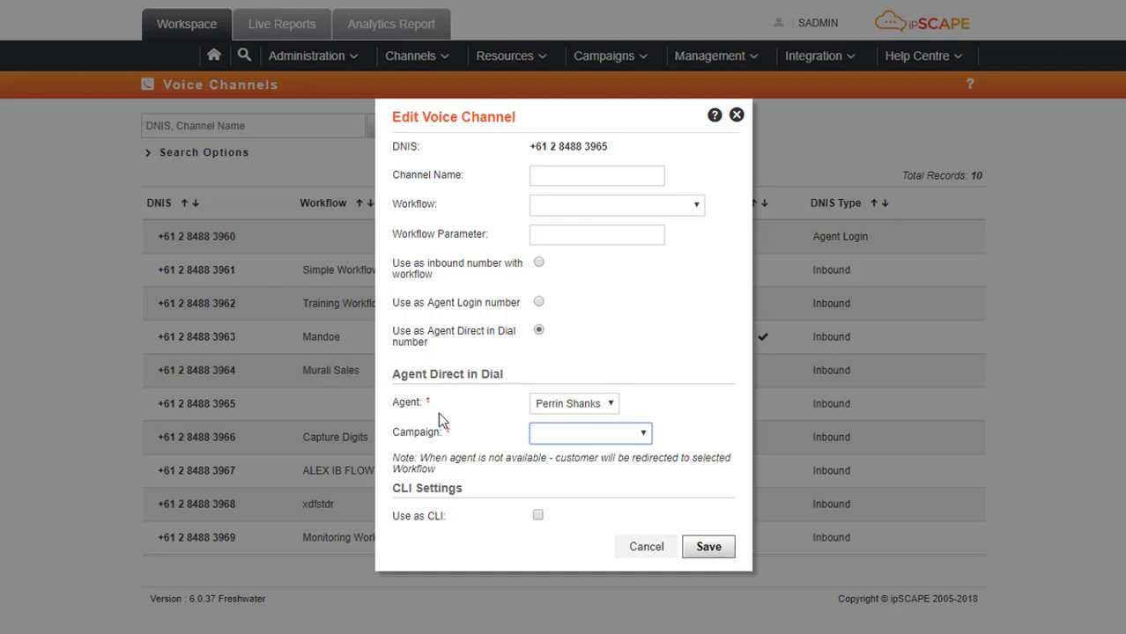
click(737, 115)
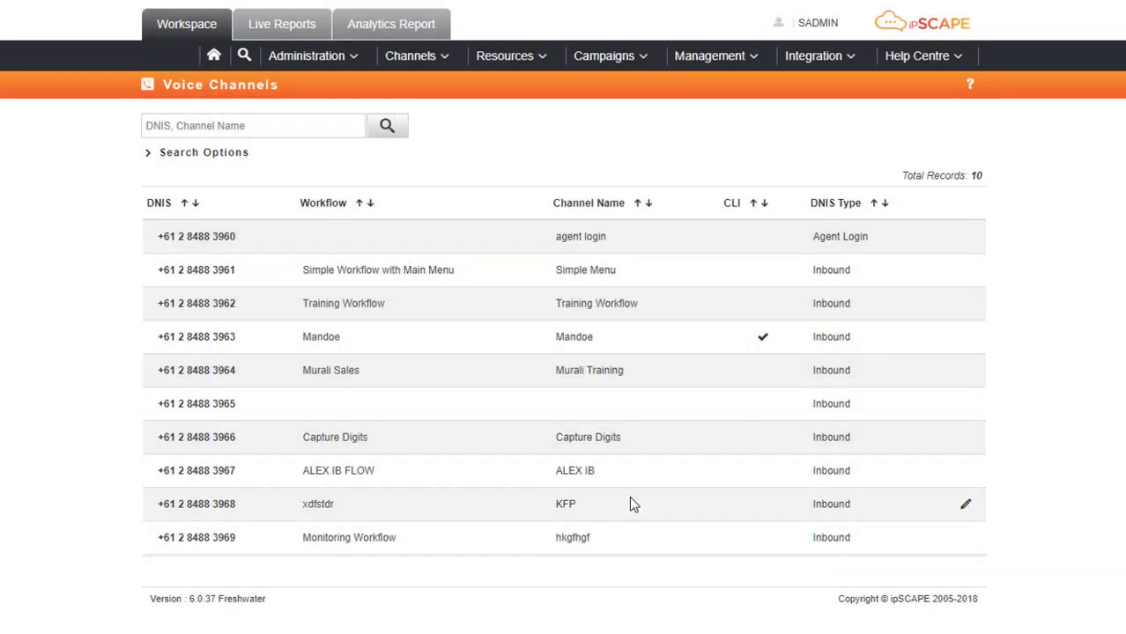
Start a new inbound campaign from Campaigns > Configuration.
click(626, 57)
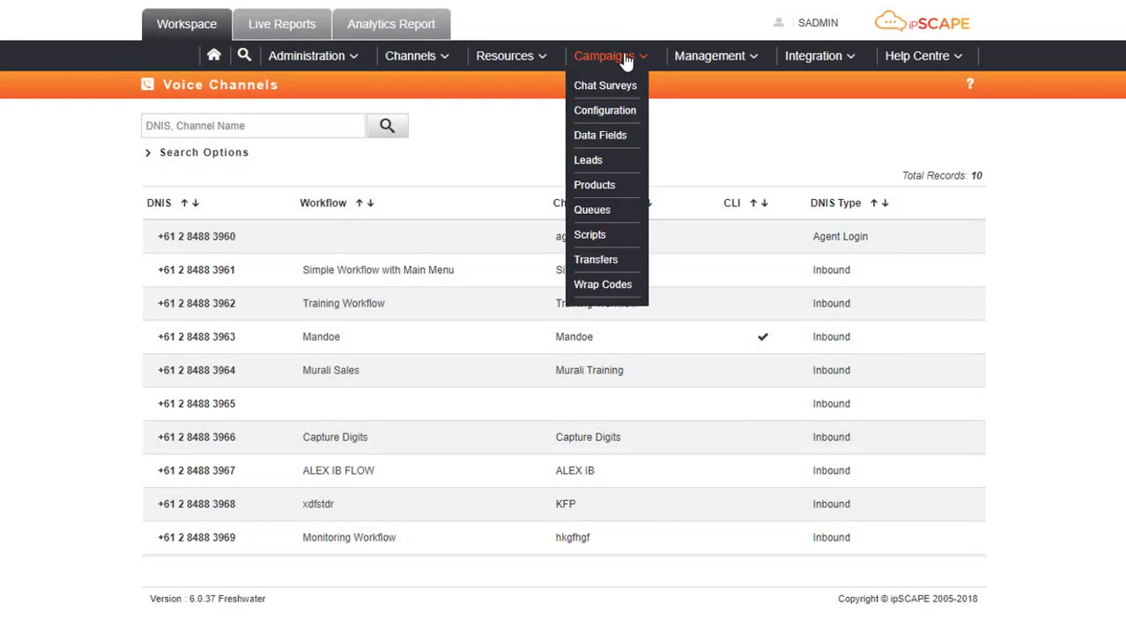
click(612, 110)
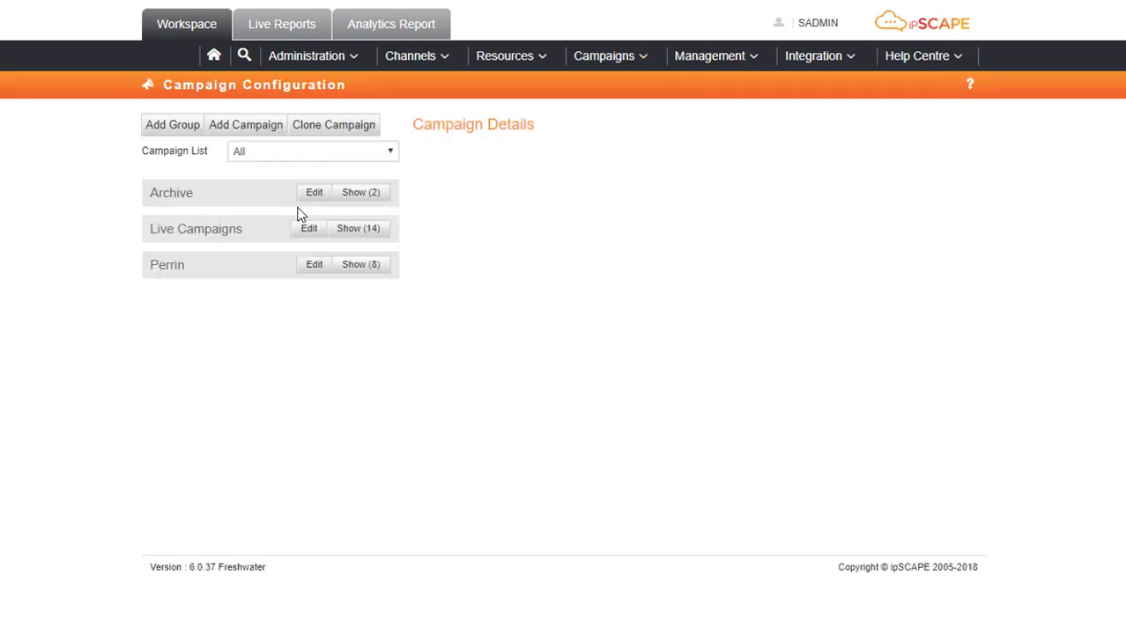
click(267, 132)
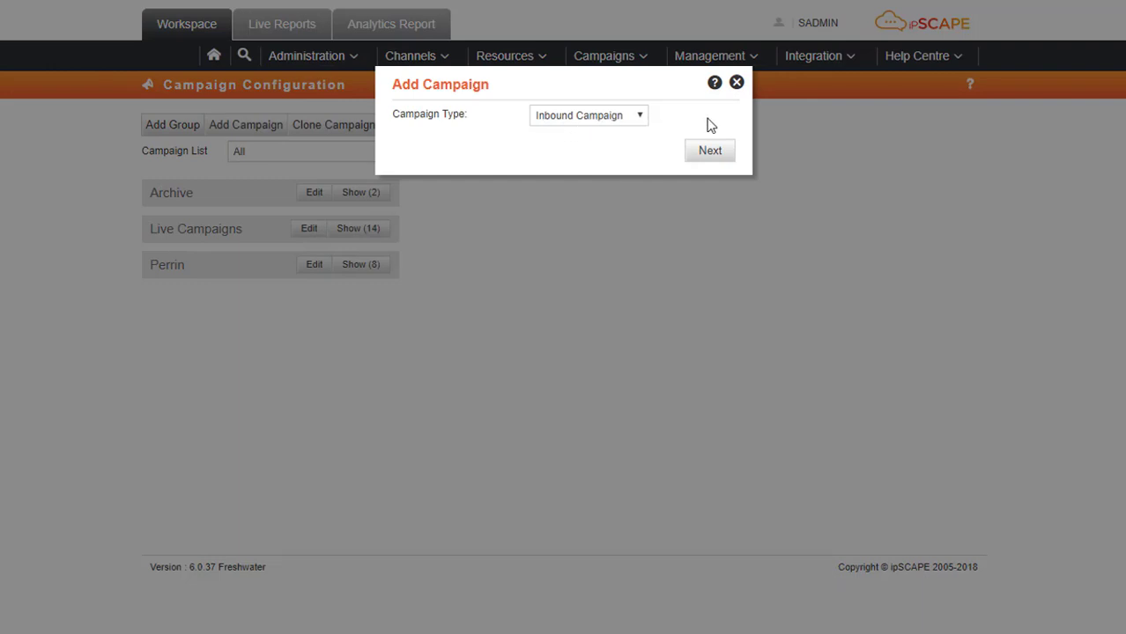
click(725, 154)
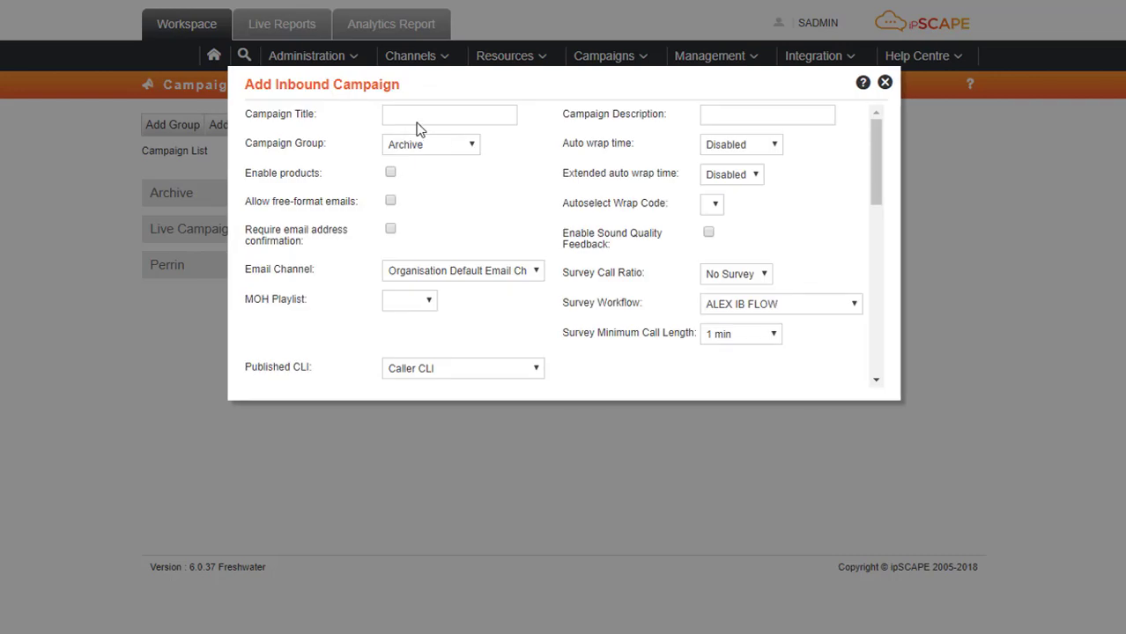
Enter 'DID Company' as both the campaign title and description.
click(445, 114)
text(DID Perrin)
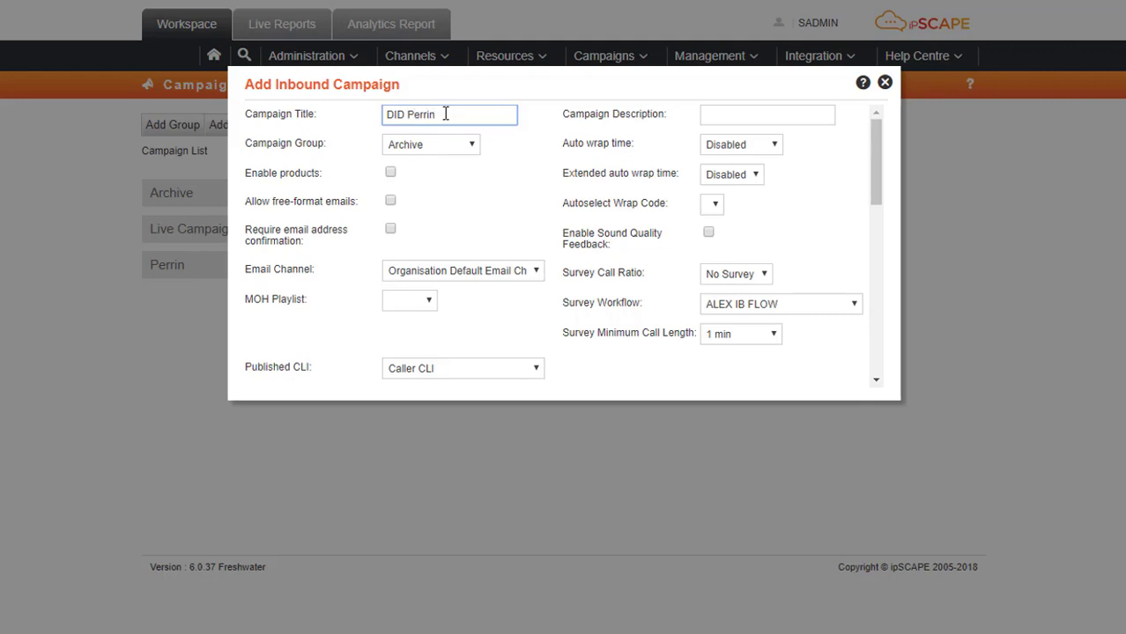
key(BackSpace)
key(BackSpace)
key(BackSpace)
key(BackSpace)
key(BackSpace)
key(BackSpace)
text(Company)
drag(473, 112, 365, 126)
key(ctrl+c)
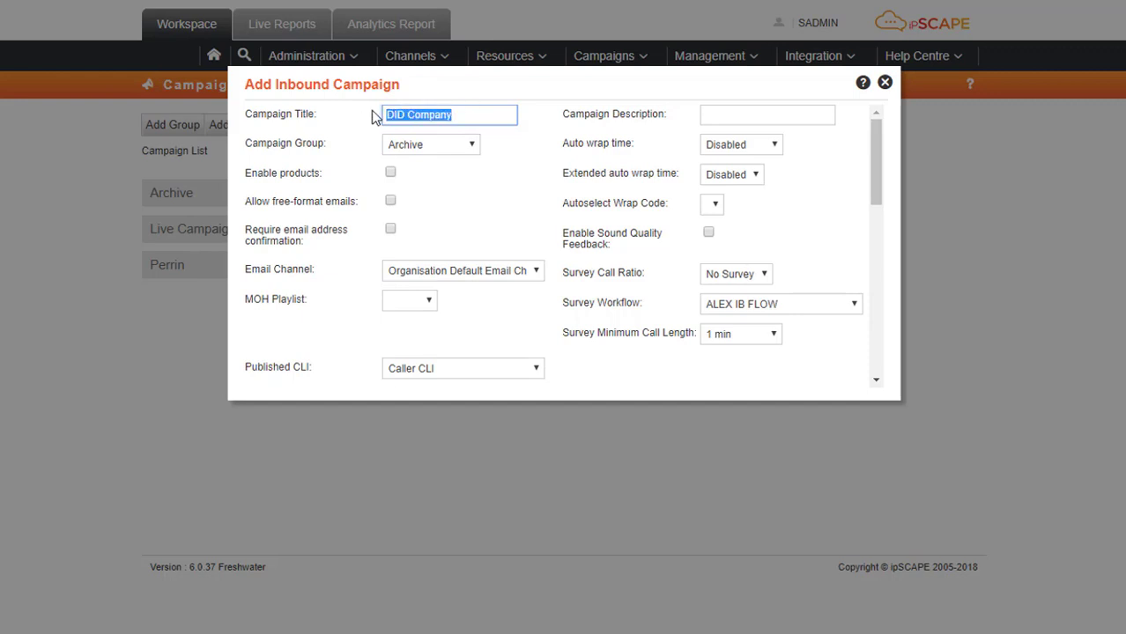
click(714, 113)
key(ctrl+v)
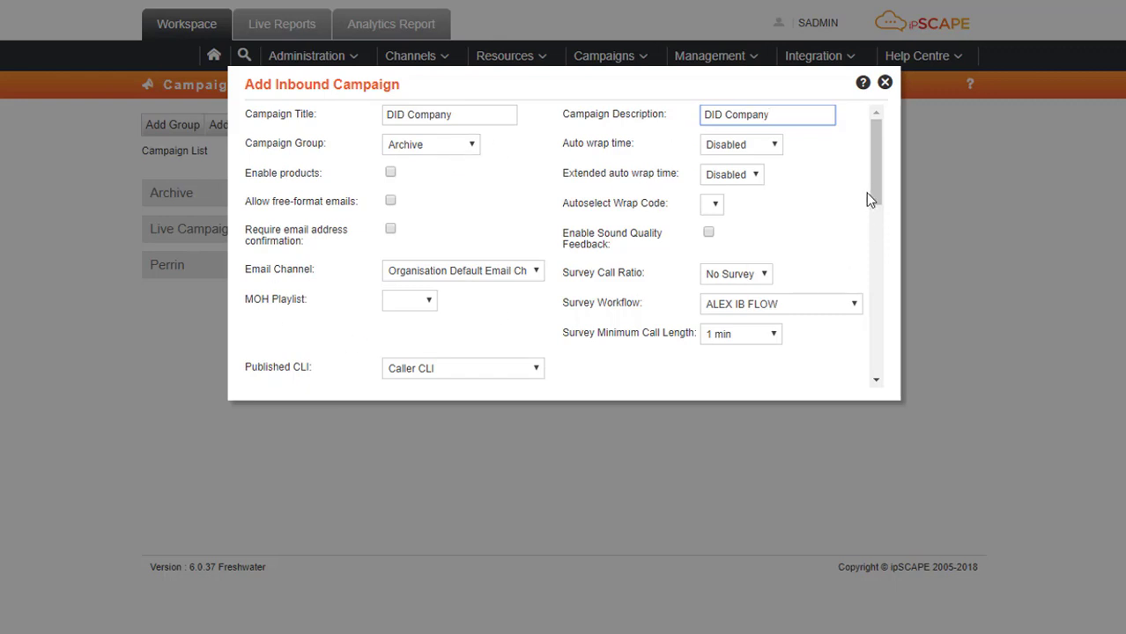
Enable call recording, automatic on agent connect with agent start/pause/resume control, and save.
drag(877, 196, 887, 253)
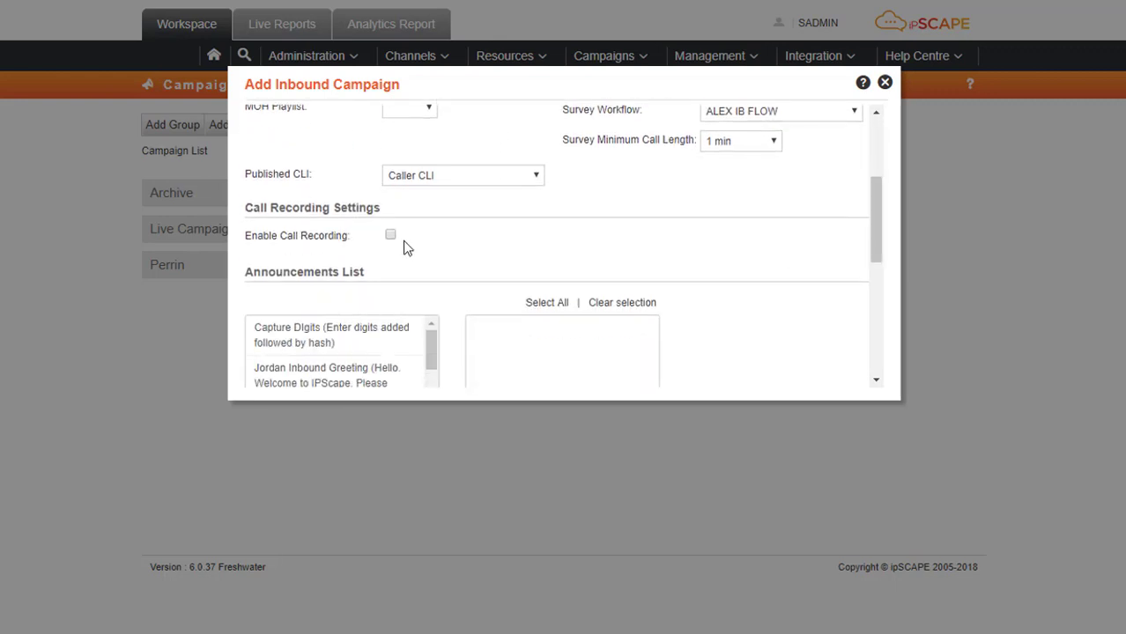
click(391, 236)
click(493, 268)
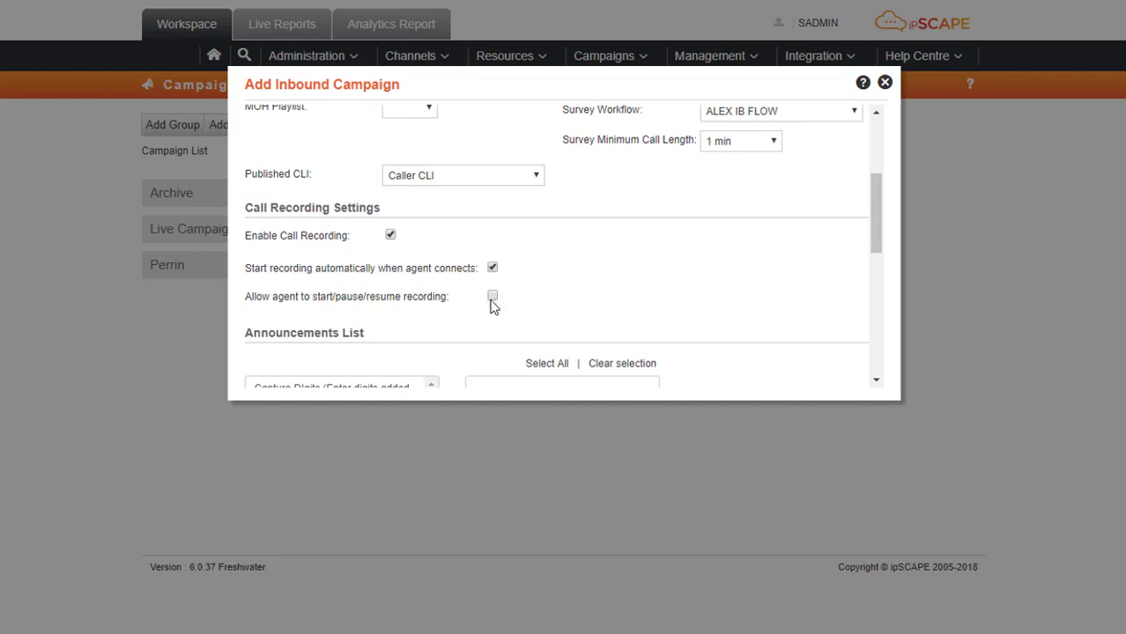
click(493, 296)
drag(880, 227, 880, 356)
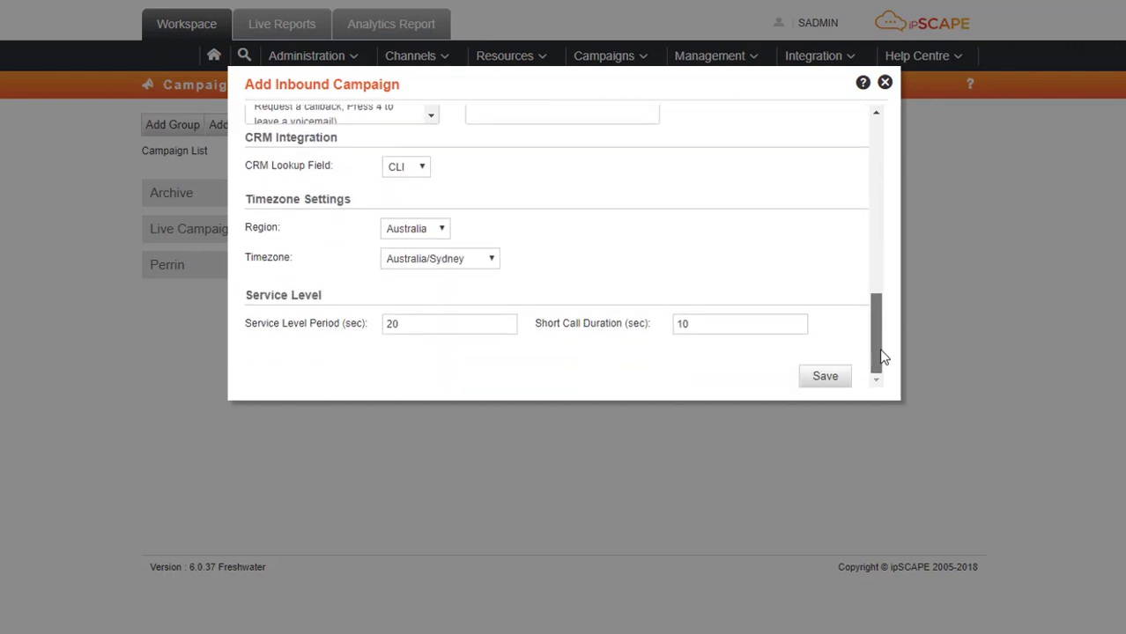
click(821, 378)
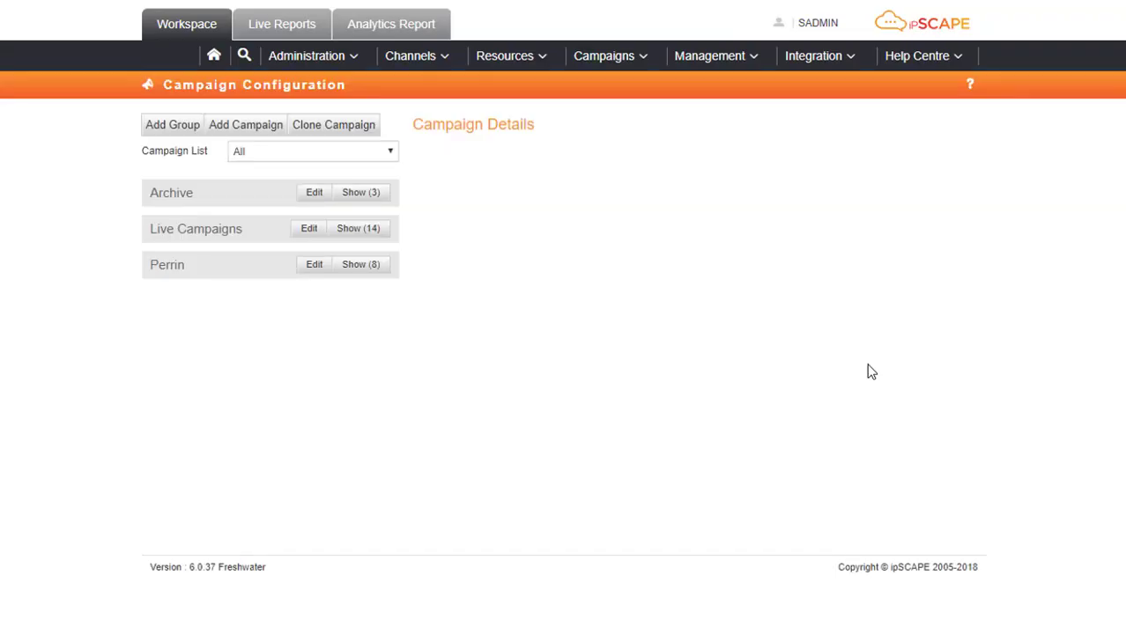
In Queues, add the agent to the DID Company queue at priority 1 and save.
click(633, 66)
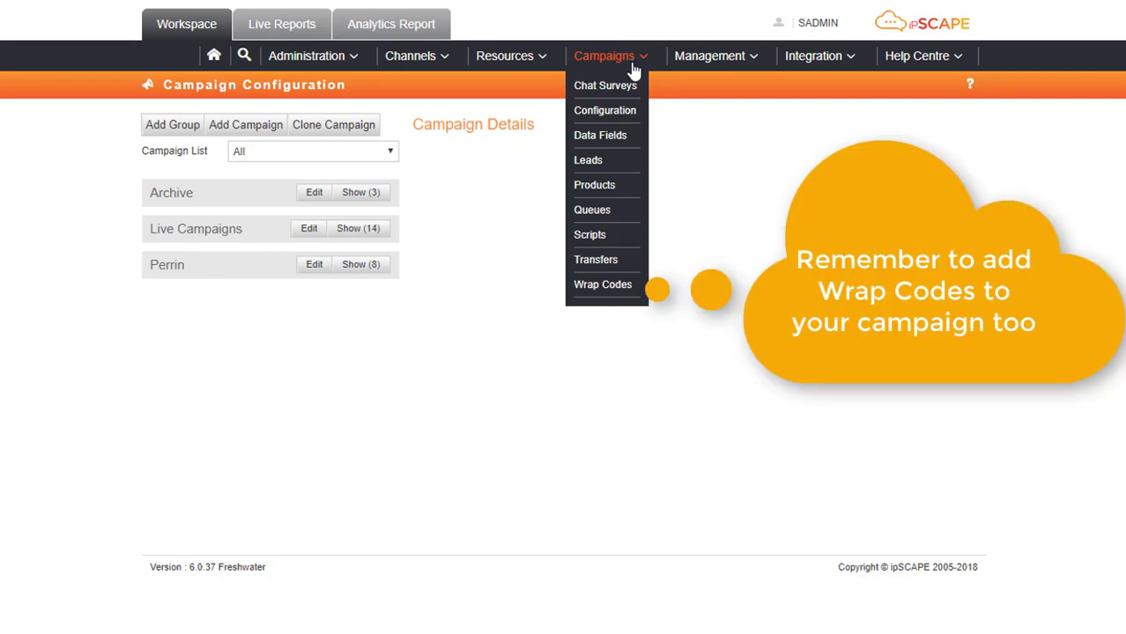
click(617, 213)
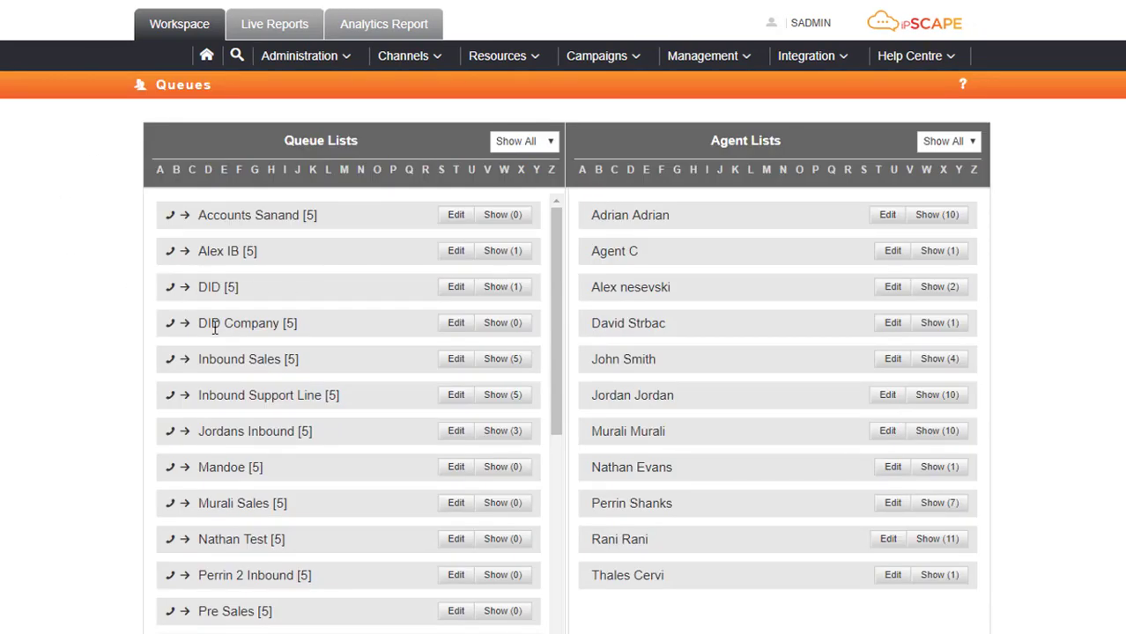
click(460, 324)
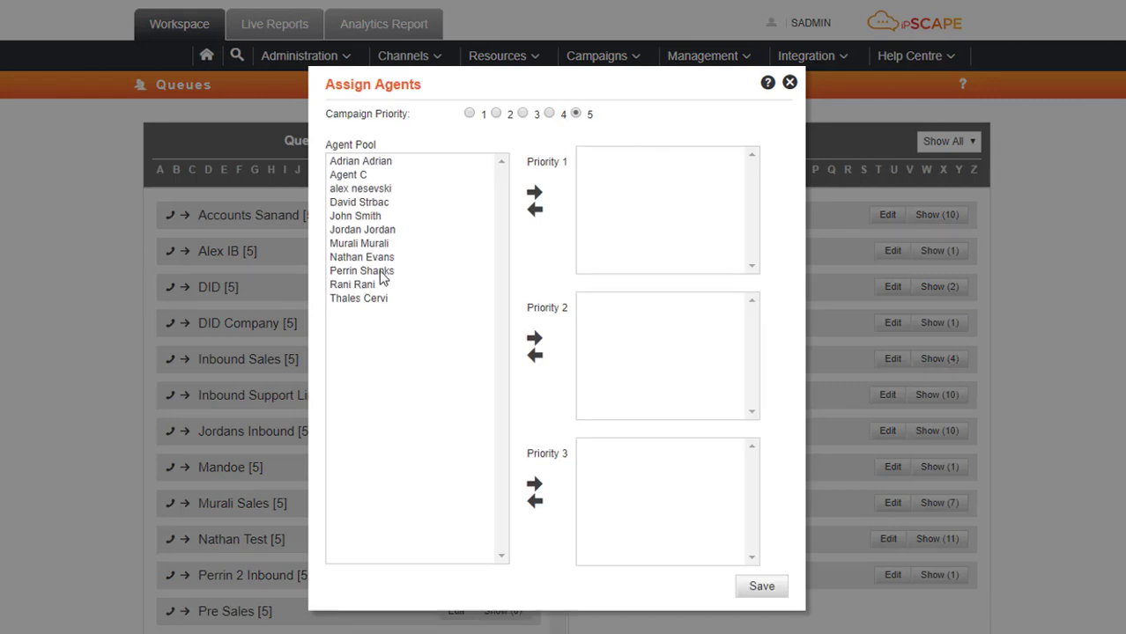
click(380, 270)
click(534, 192)
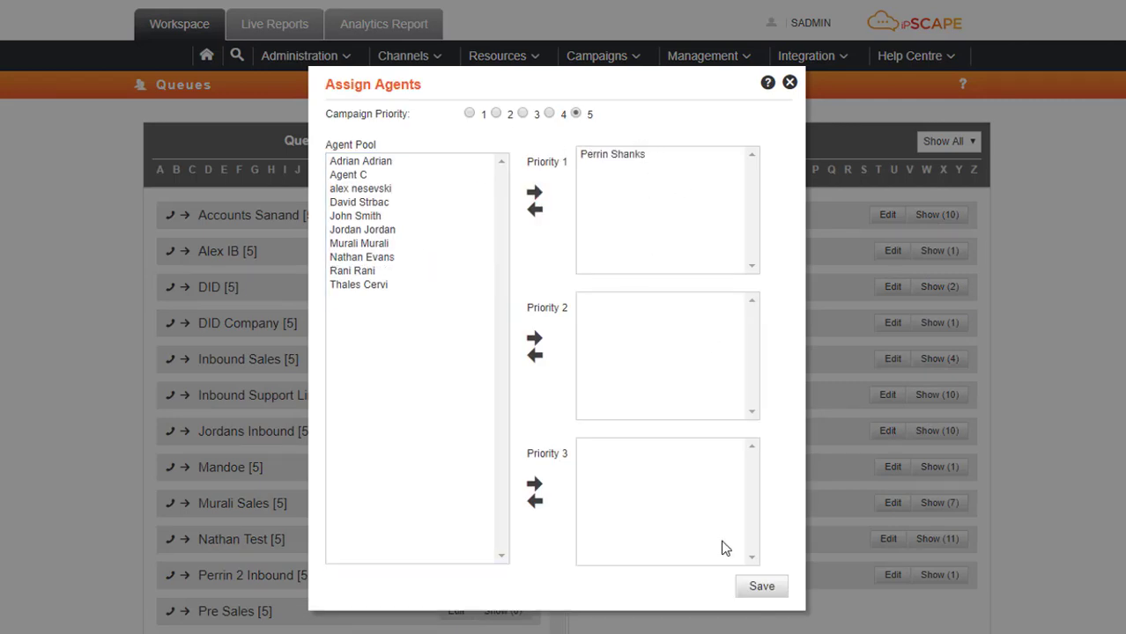
click(776, 596)
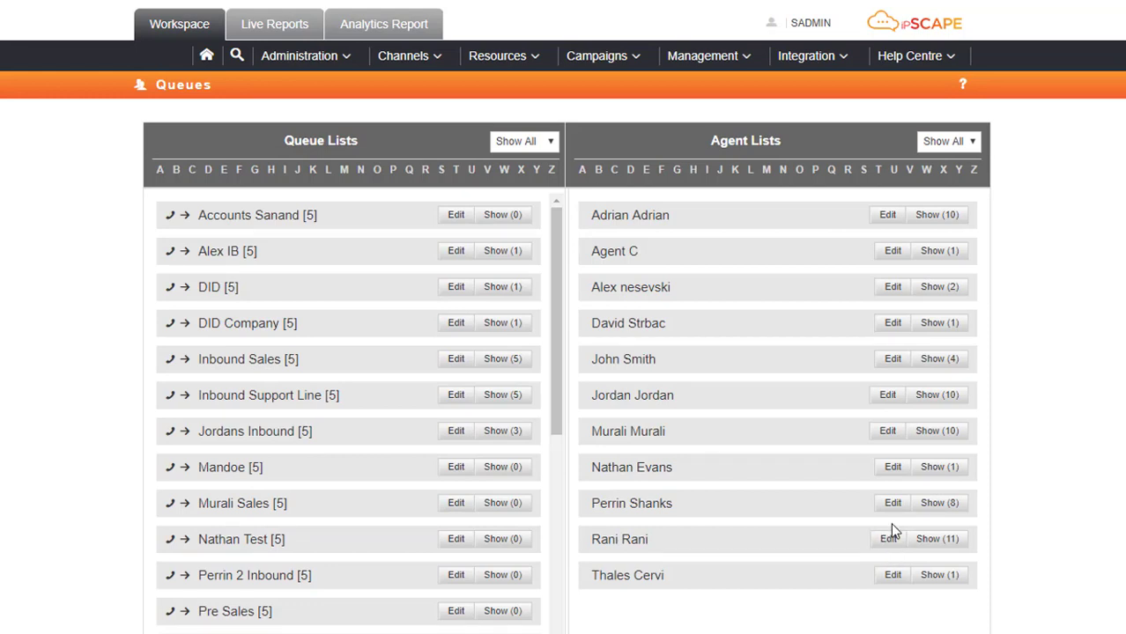
Start a new workflow named 'DID Workflow Divert to Phone Number' under Resources > Workflows.
click(528, 65)
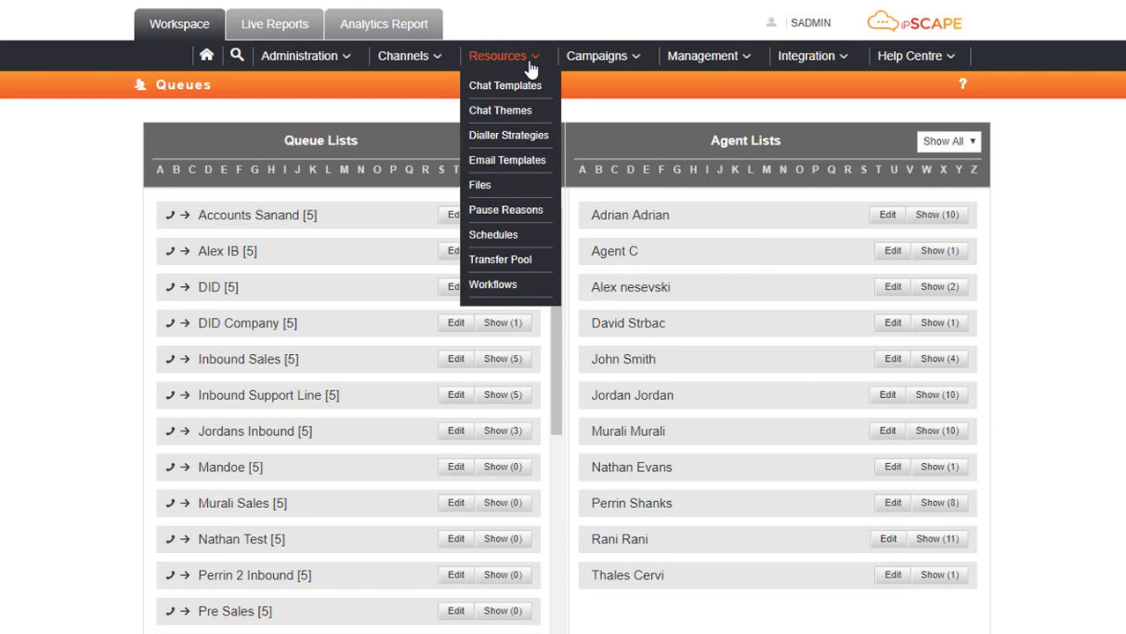
click(492, 289)
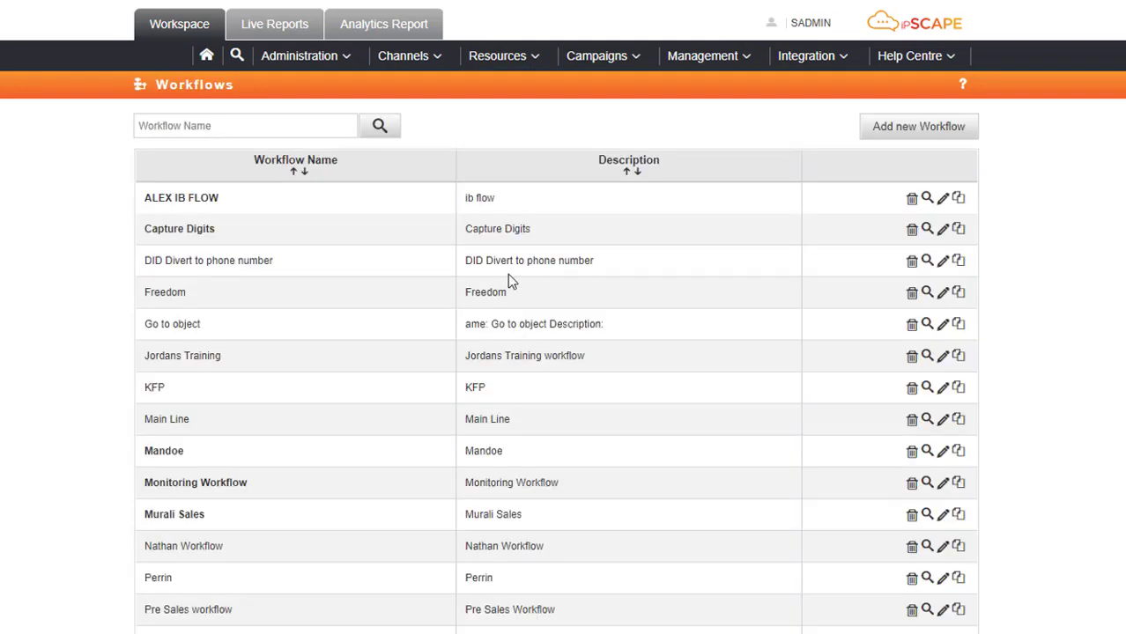
click(940, 141)
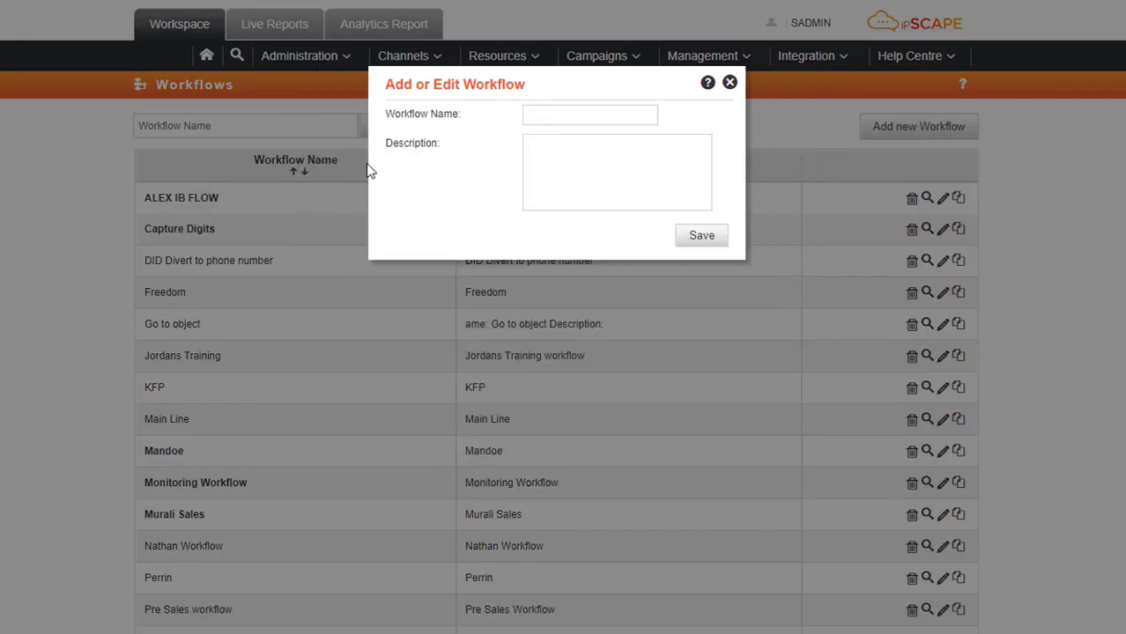
click(587, 111)
text(DID W)
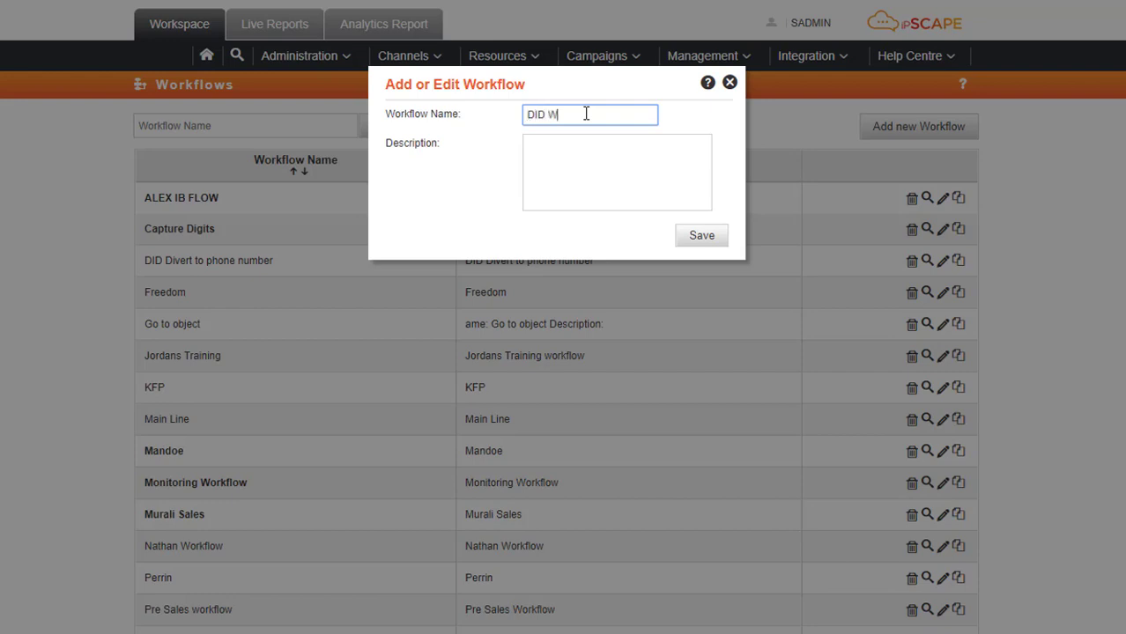
text(orkflo)
text(w Diver)
text(t to Phone)
text( Num)
text(ber)
Replace the description with the workflow name, save, and open the new workflow.
key(shift+Left)
key(shift+Left)
key(shift+Left)
key(shift+Left)
key(shift+Left)
key(shift+Left)
key(shift+Left)
key(shift+Left)
key(shift+Left)
key(shift+Left)
key(shift+Left)
key(shift+Left)
key(shift+Left)
key(shift+Left)
key(shift+Left)
key(shift+Left)
key(shift+Left)
key(shift+Left)
key(shift+Left)
key(shift+Left)
key(Left)
key(Tab)
text(DID Company)
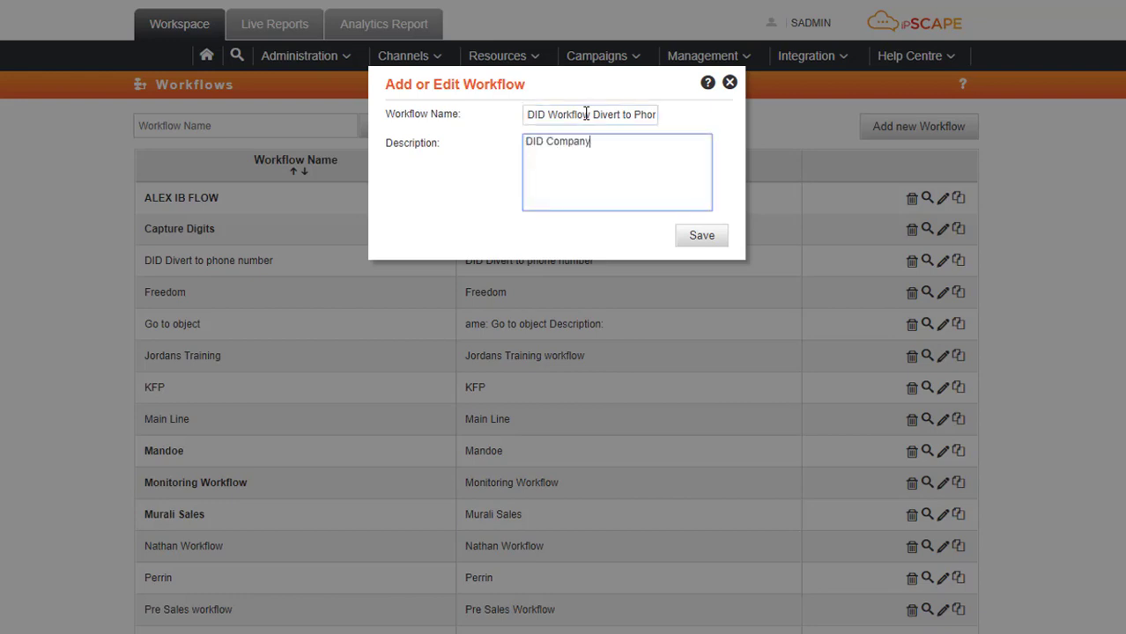
drag(619, 156, 503, 150)
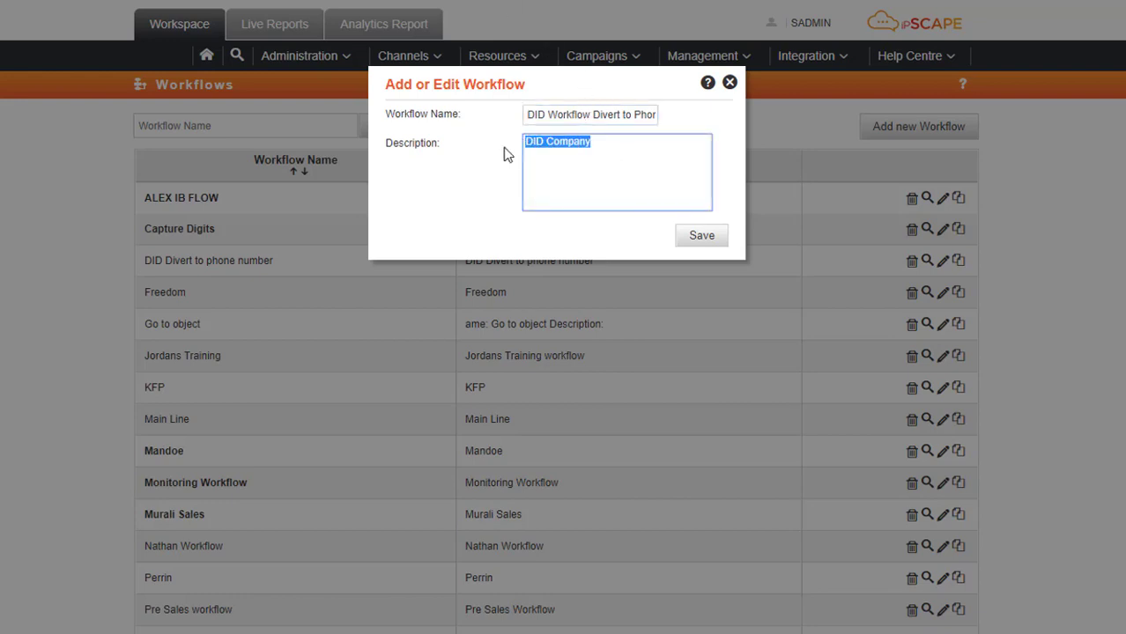
triple_click(534, 111)
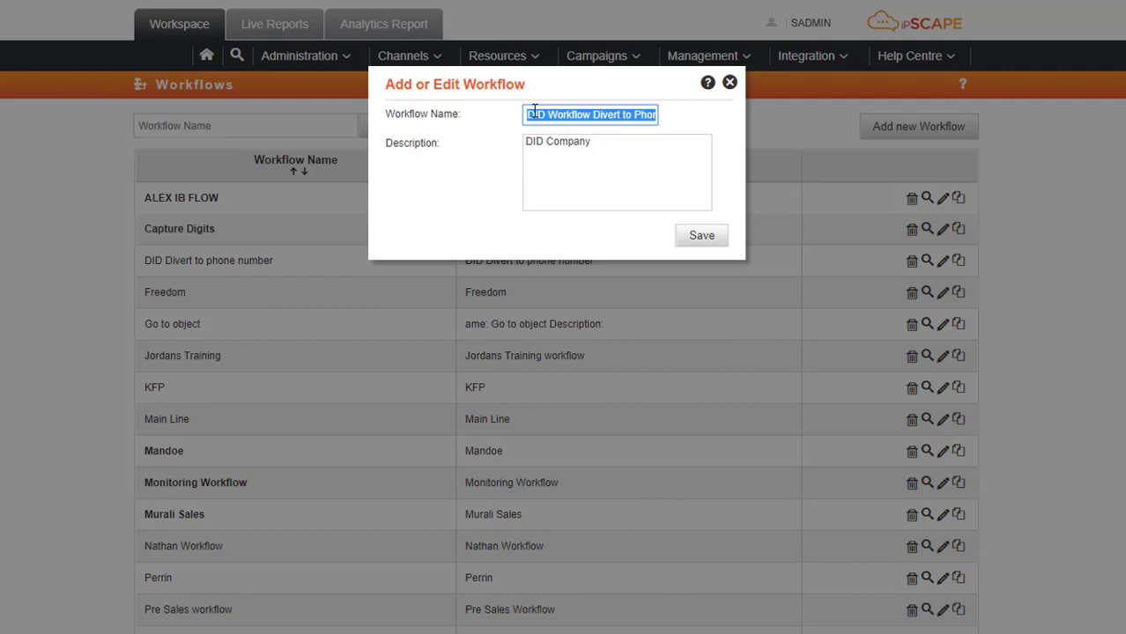
drag(589, 141, 459, 164)
key(BackSpace)
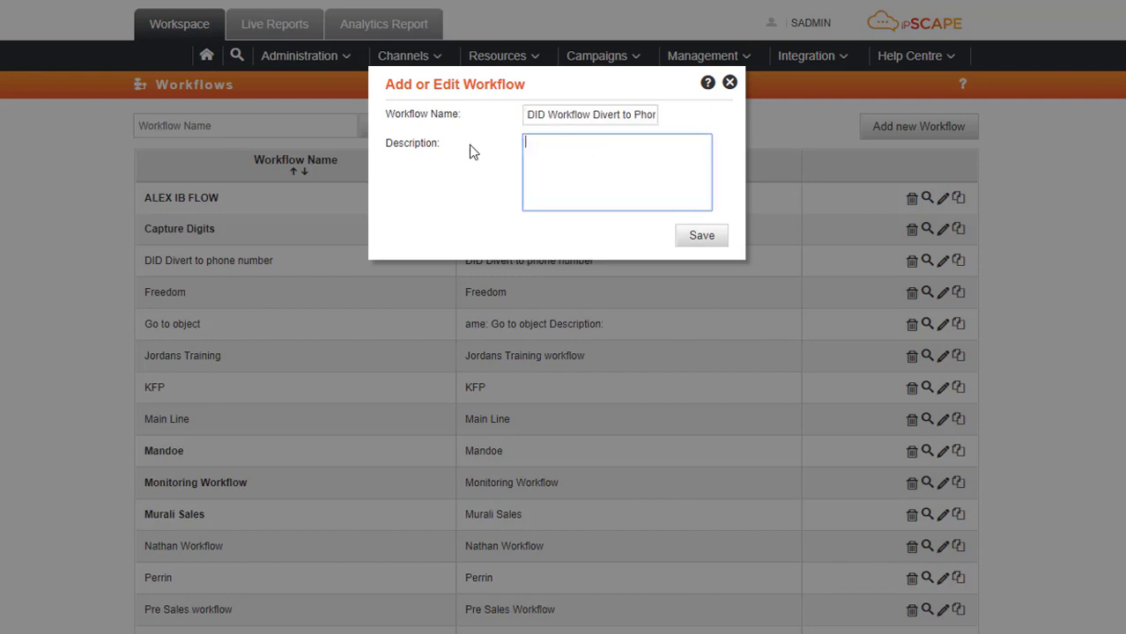
text(DID Workflow Divert to Phone Number)
click(710, 241)
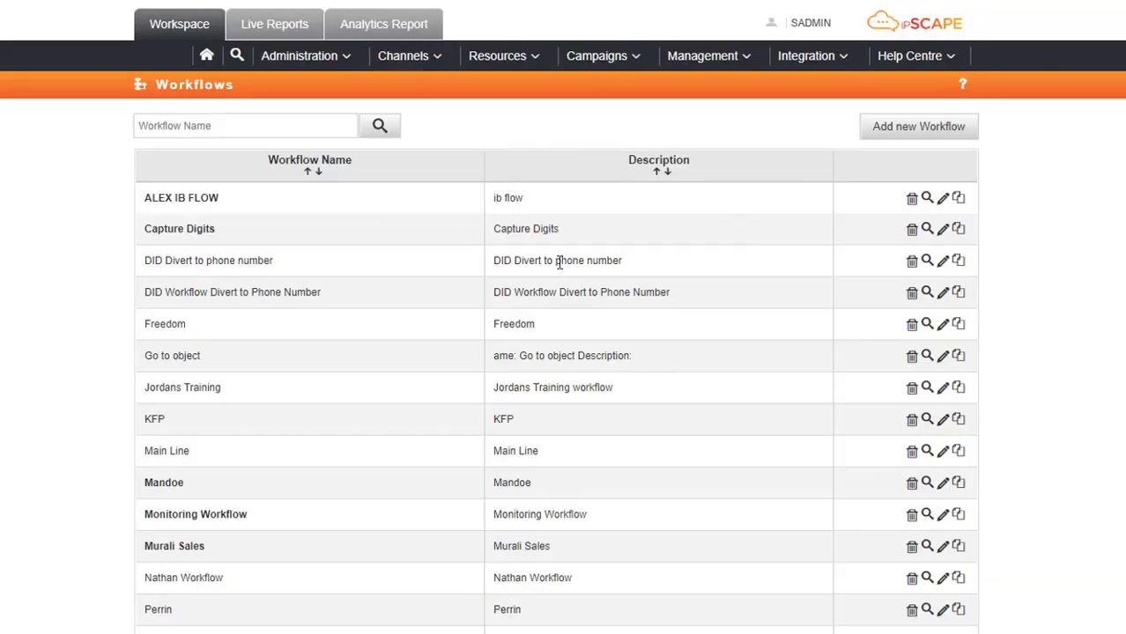
click(927, 294)
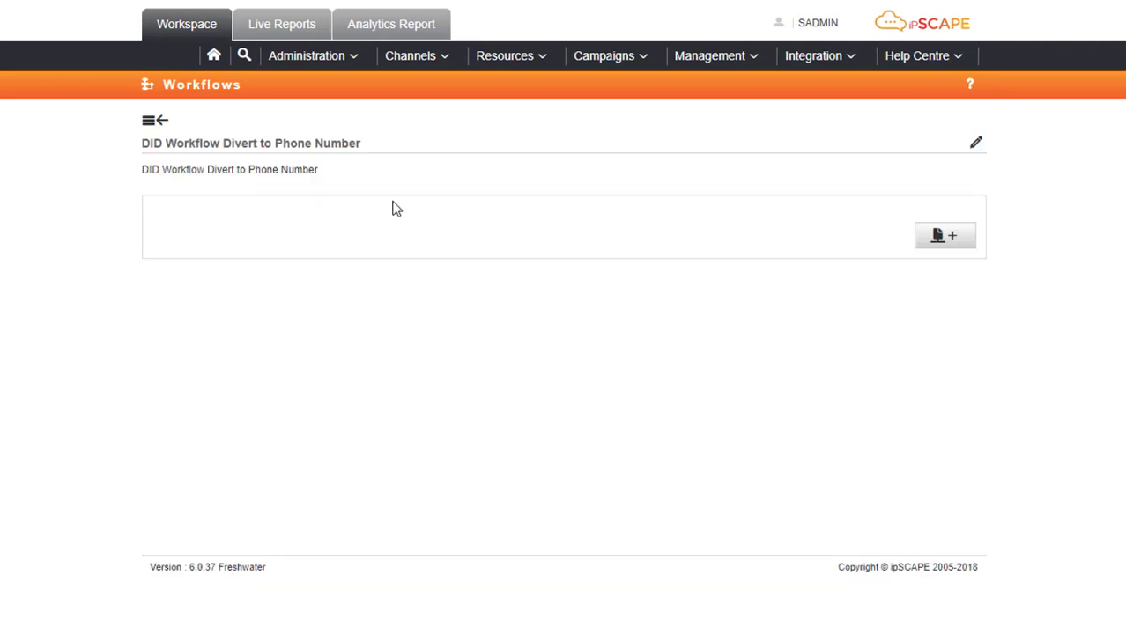
Add a Divert to Phone Number object titled 'Divert to Phone' with 50 sec dial time.
click(949, 239)
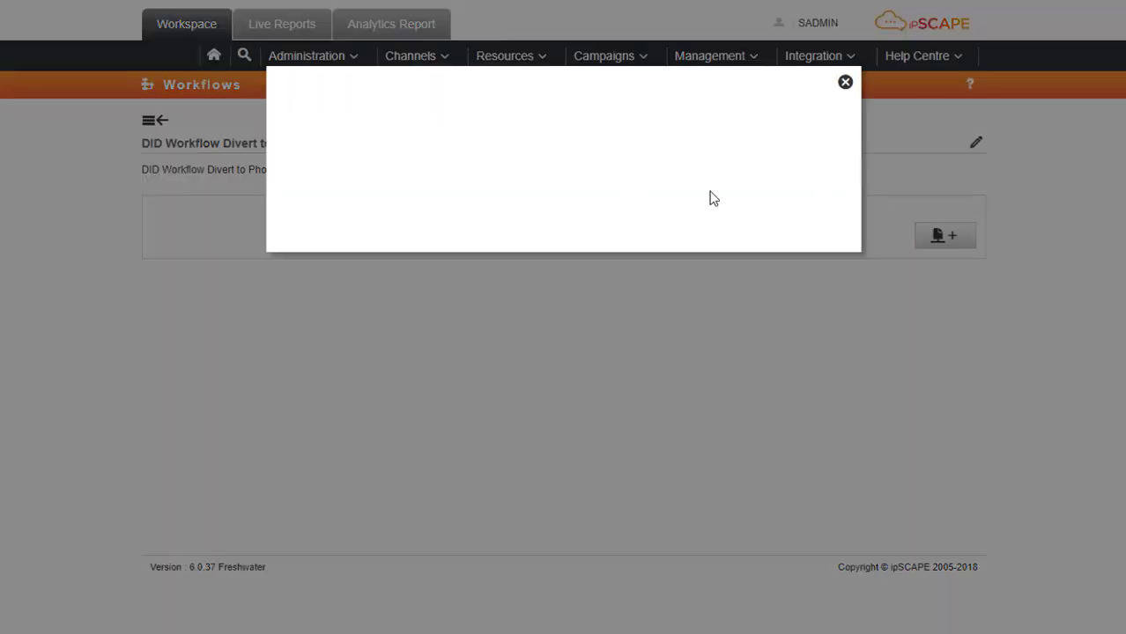
click(537, 116)
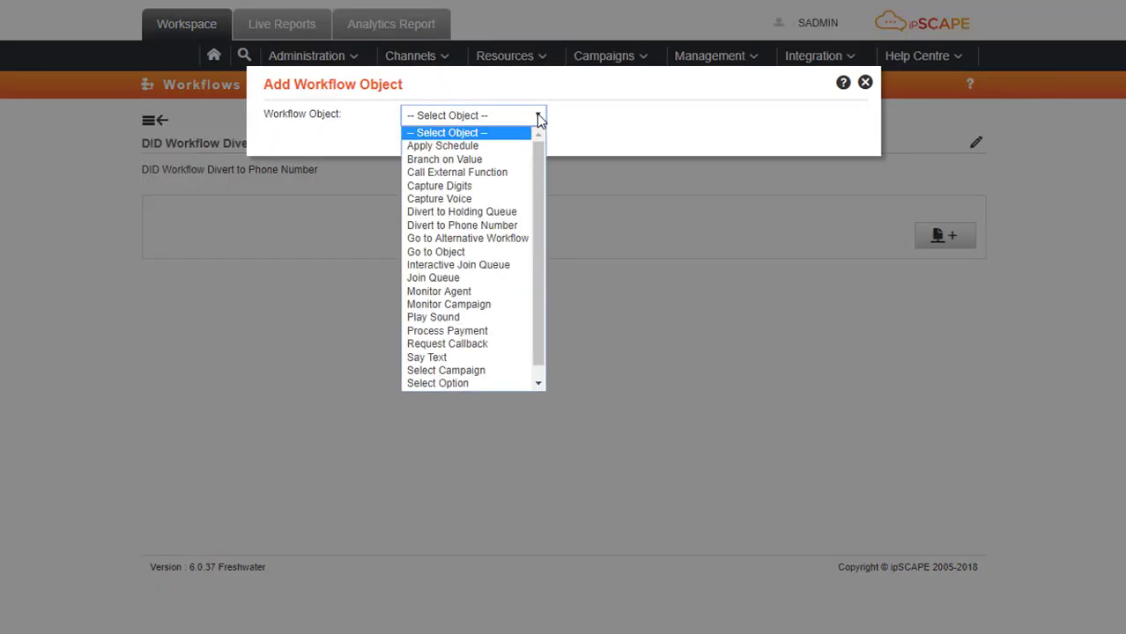
click(518, 226)
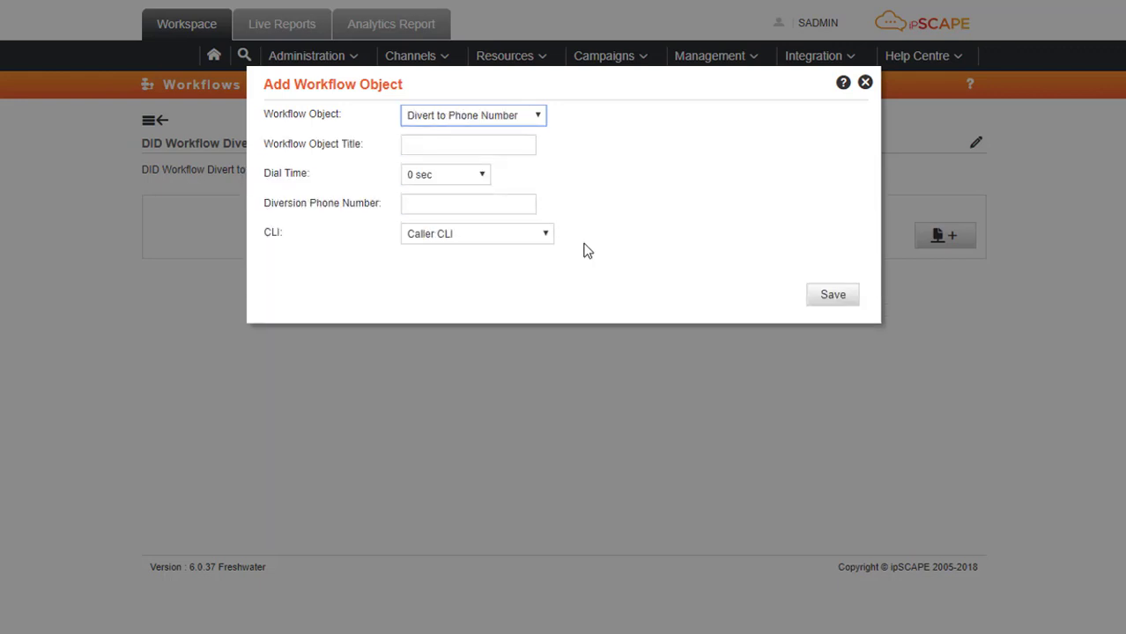
click(486, 147)
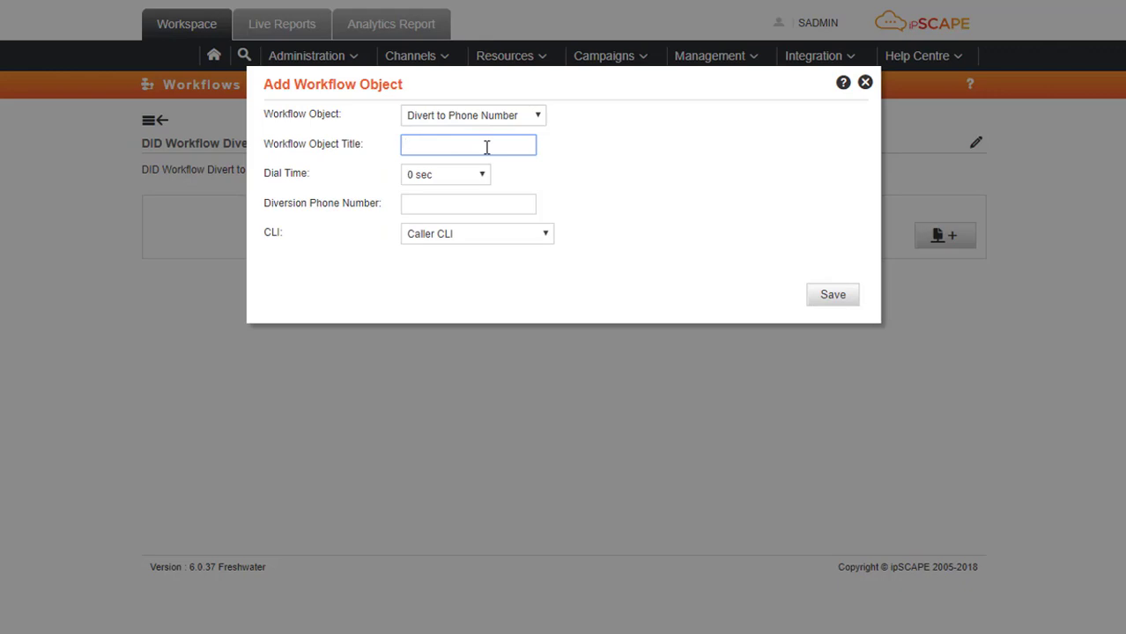
text(Divert to Phone)
key(Tab)
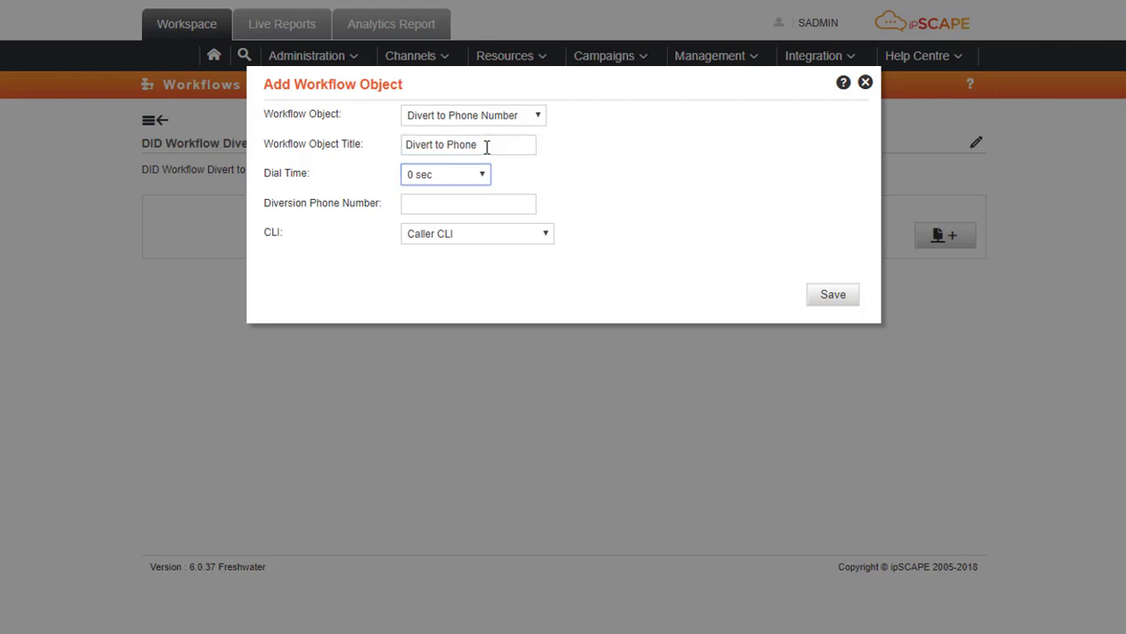
click(482, 175)
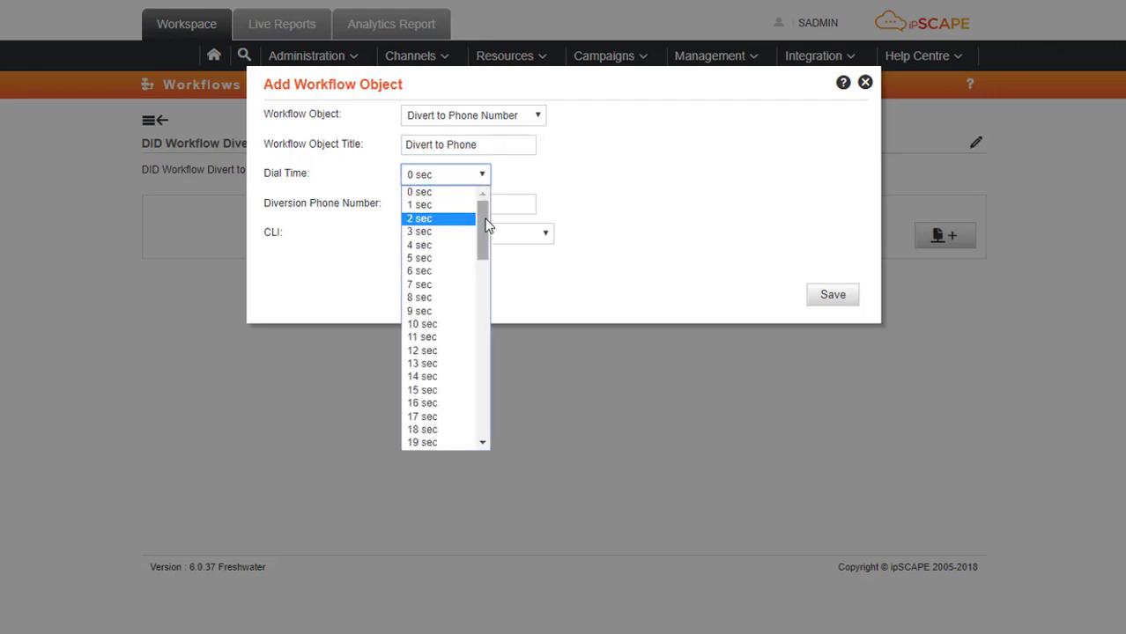
drag(487, 226, 485, 381)
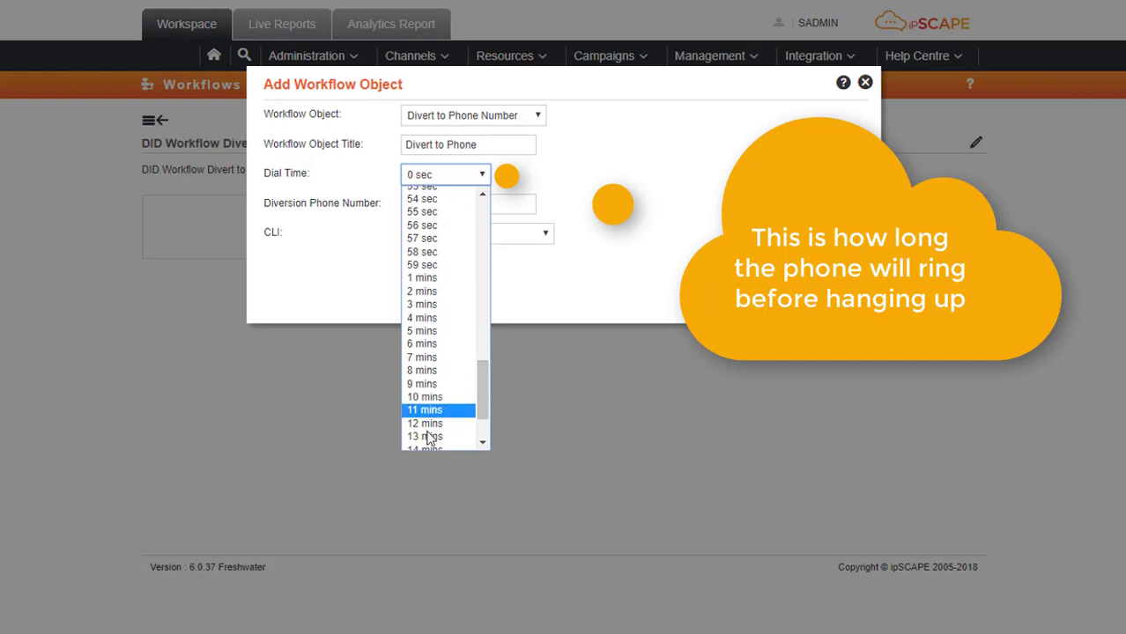
click(484, 195)
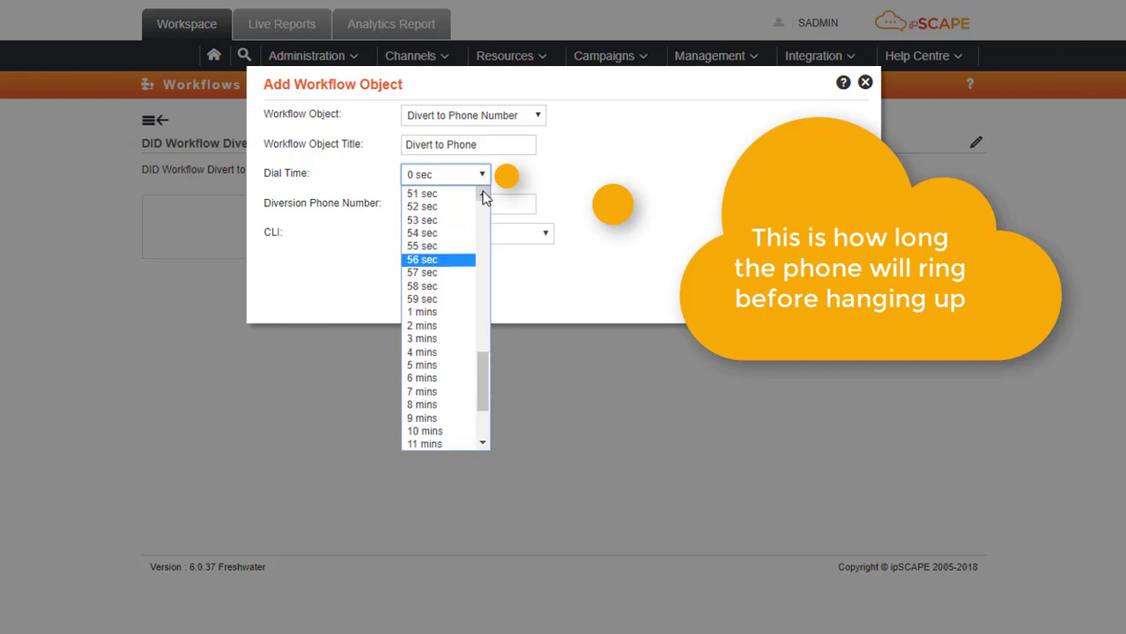
click(484, 195)
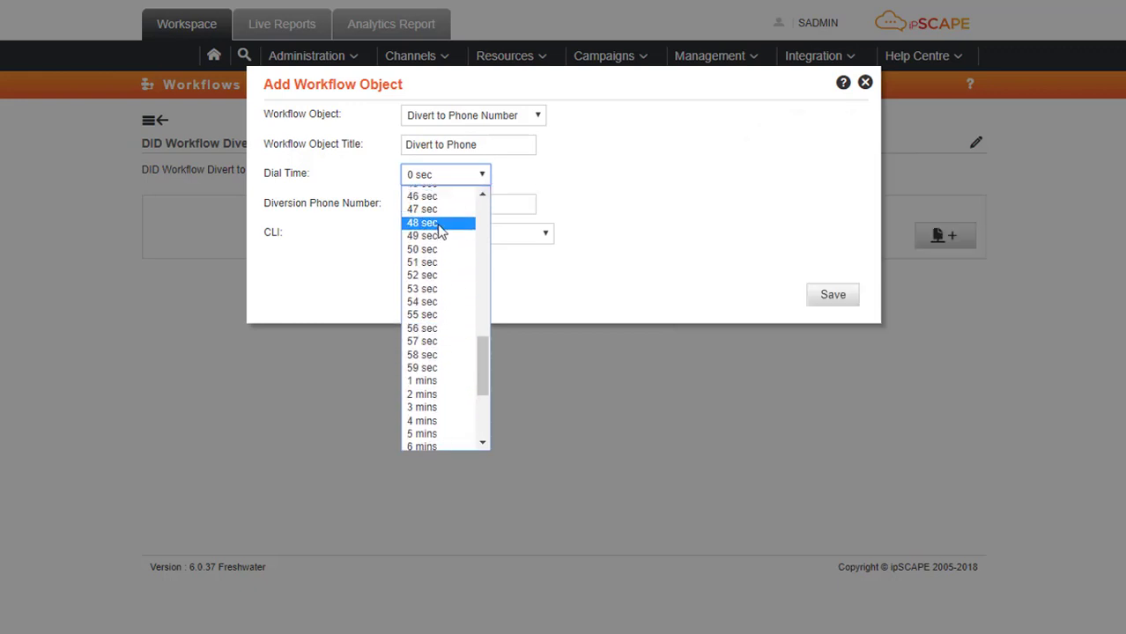
click(446, 249)
Enter the diversion phone number, save the object, and accept the validity warning.
click(531, 205)
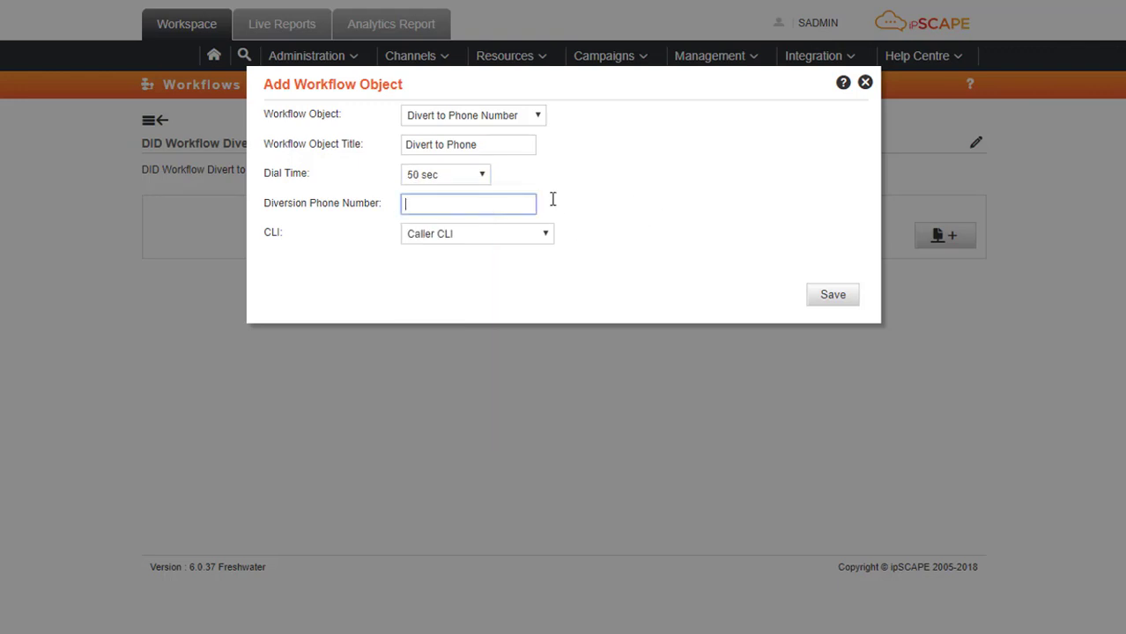
click(853, 300)
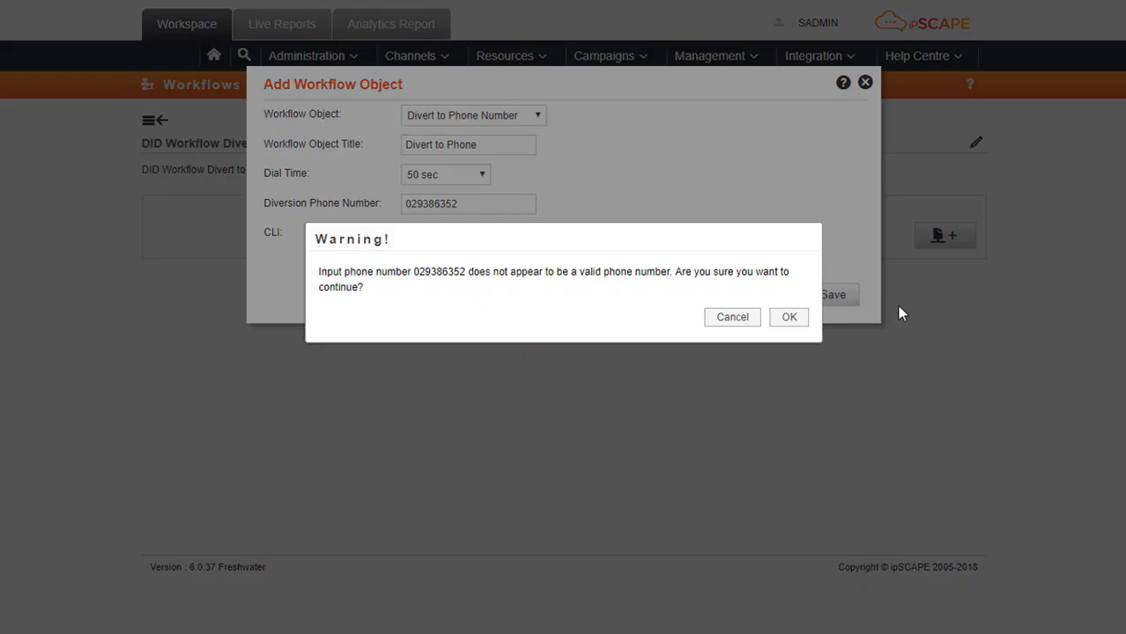
click(783, 321)
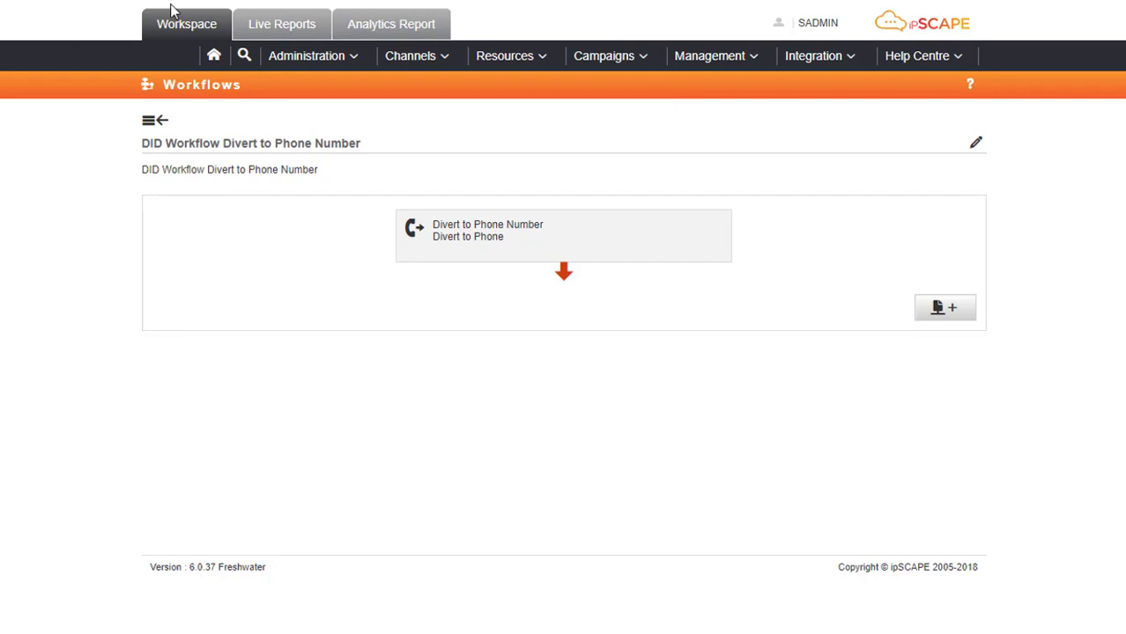
Return to the Workflows list and bring up the Channels menu.
click(162, 124)
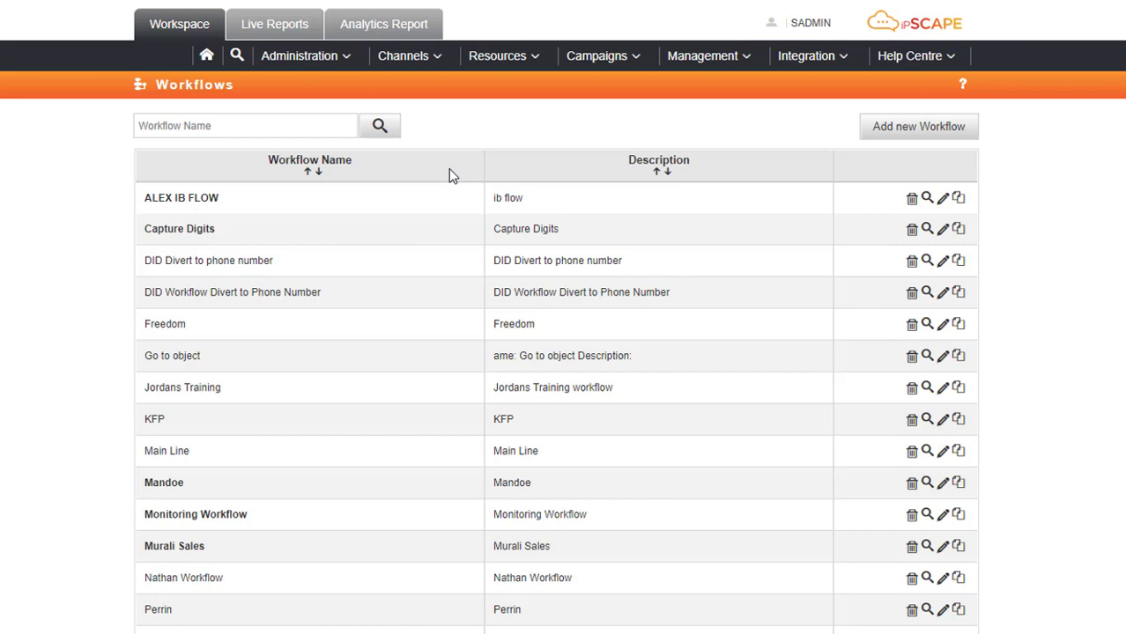
click(442, 58)
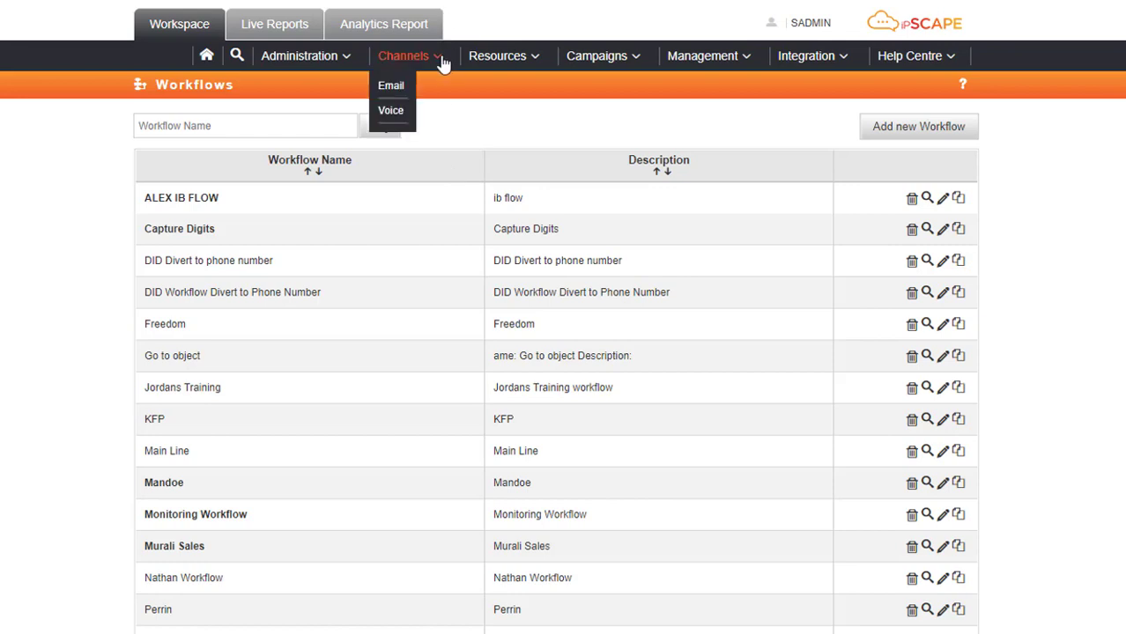
Name the unassigned voice channel DID and assign DID Workflow Divert to Phone Number.
click(392, 111)
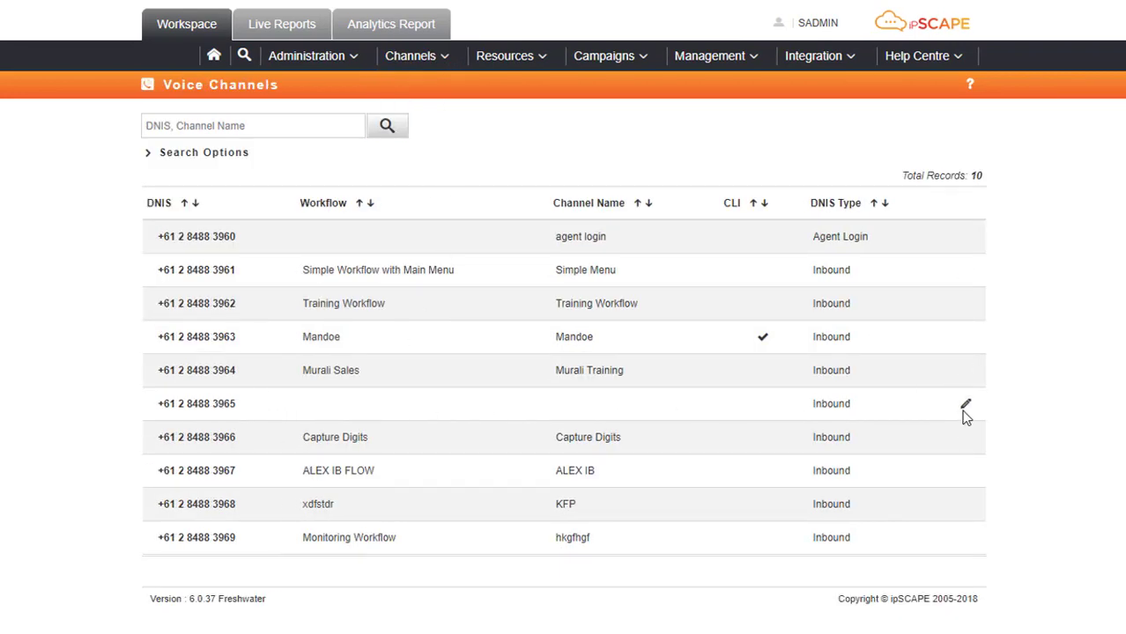
click(965, 406)
click(601, 175)
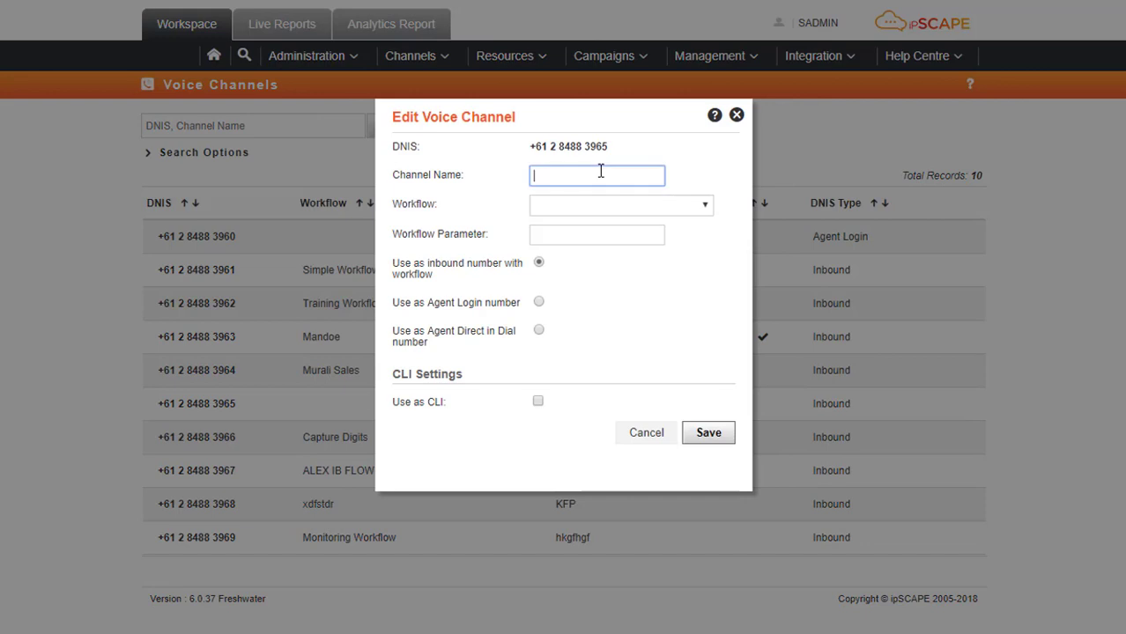
text(DID)
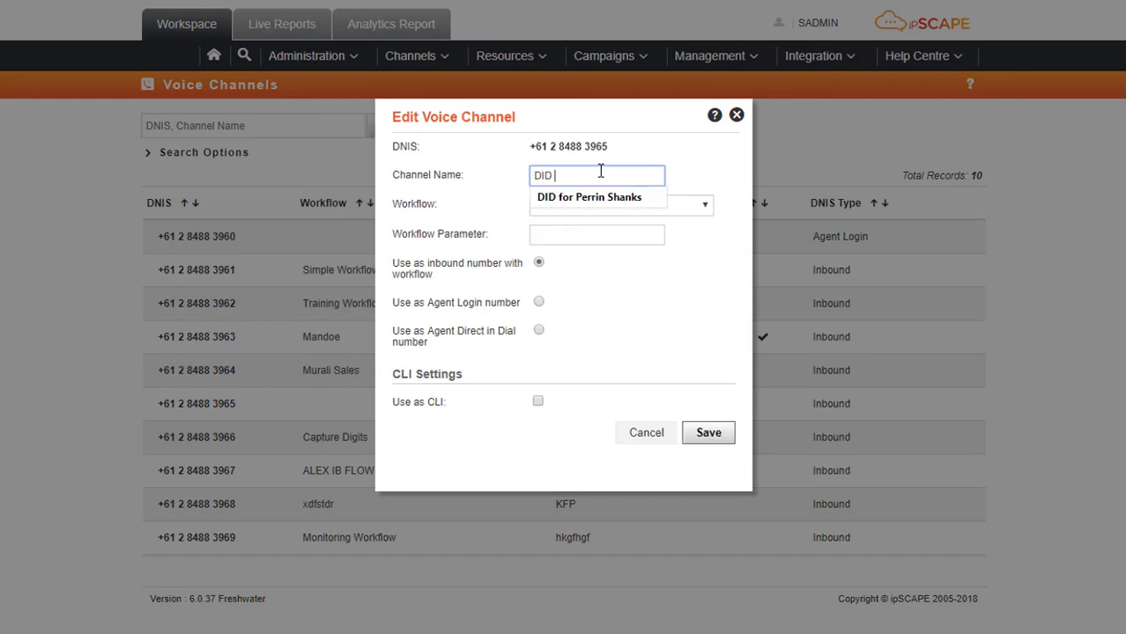
key(Down)
key(Return)
key(Tab)
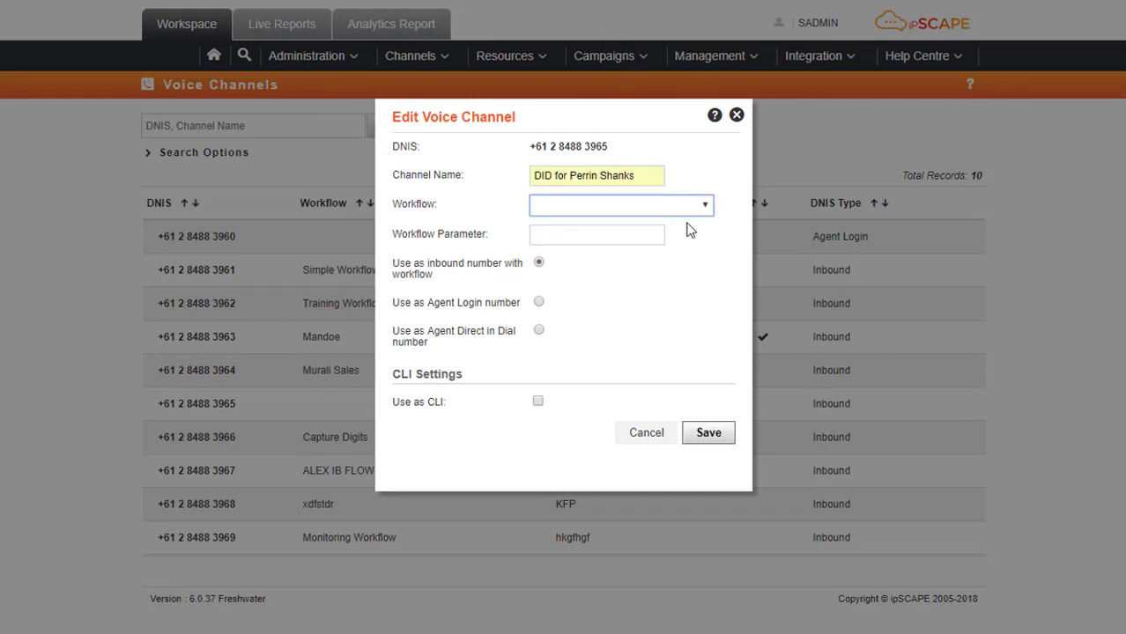
click(710, 205)
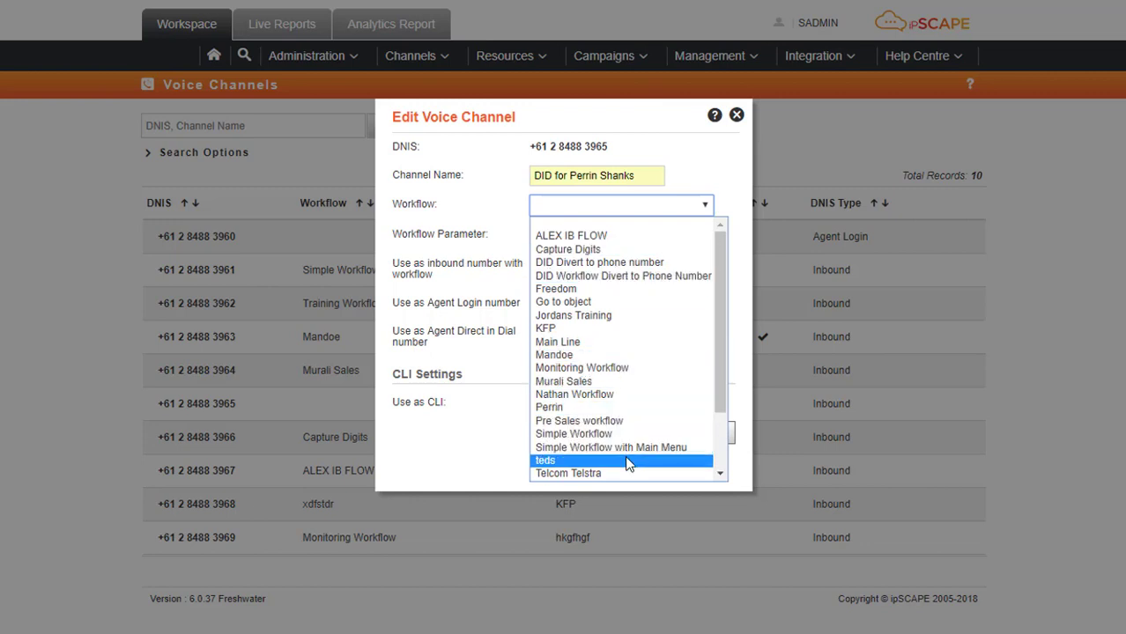
click(608, 276)
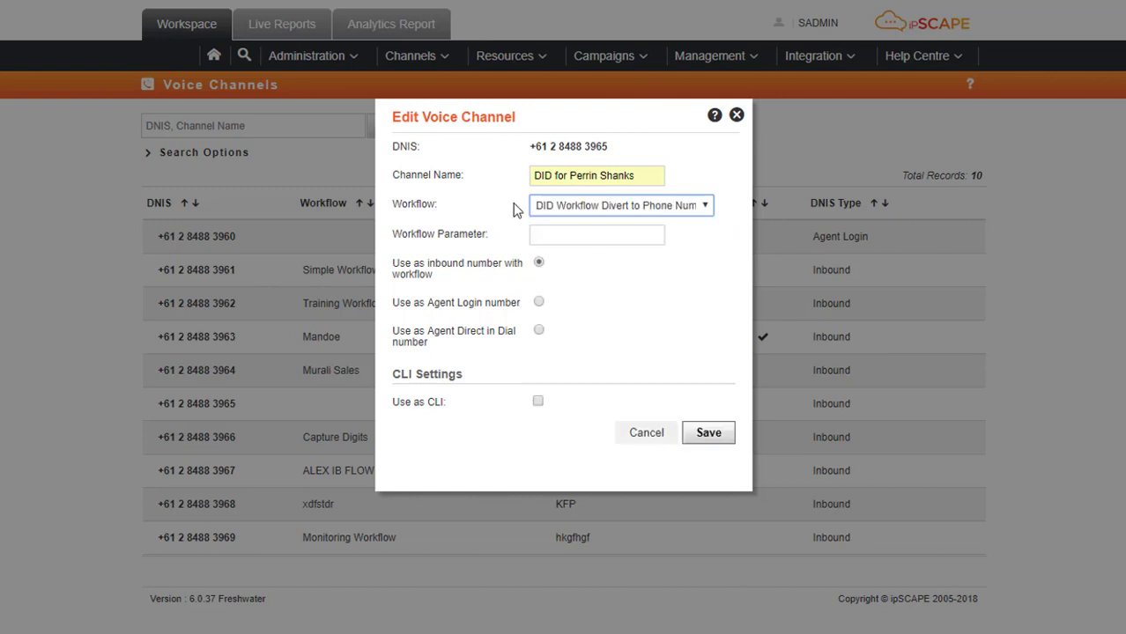
Make the channel Agent Direct in Dial with campaign DID Company, and save.
click(544, 335)
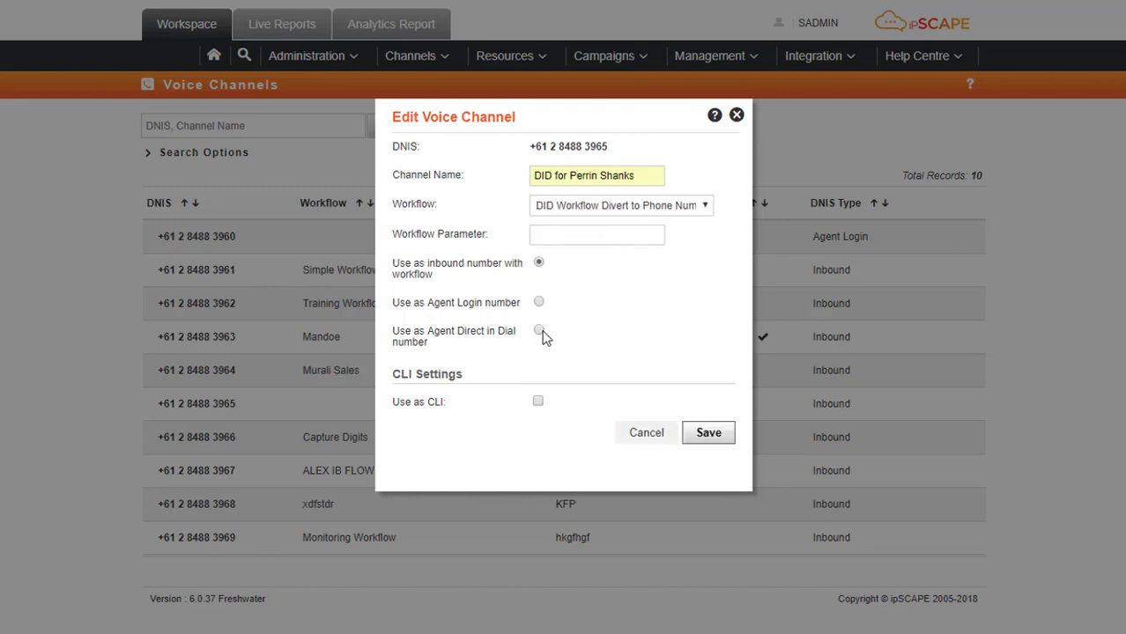
click(538, 331)
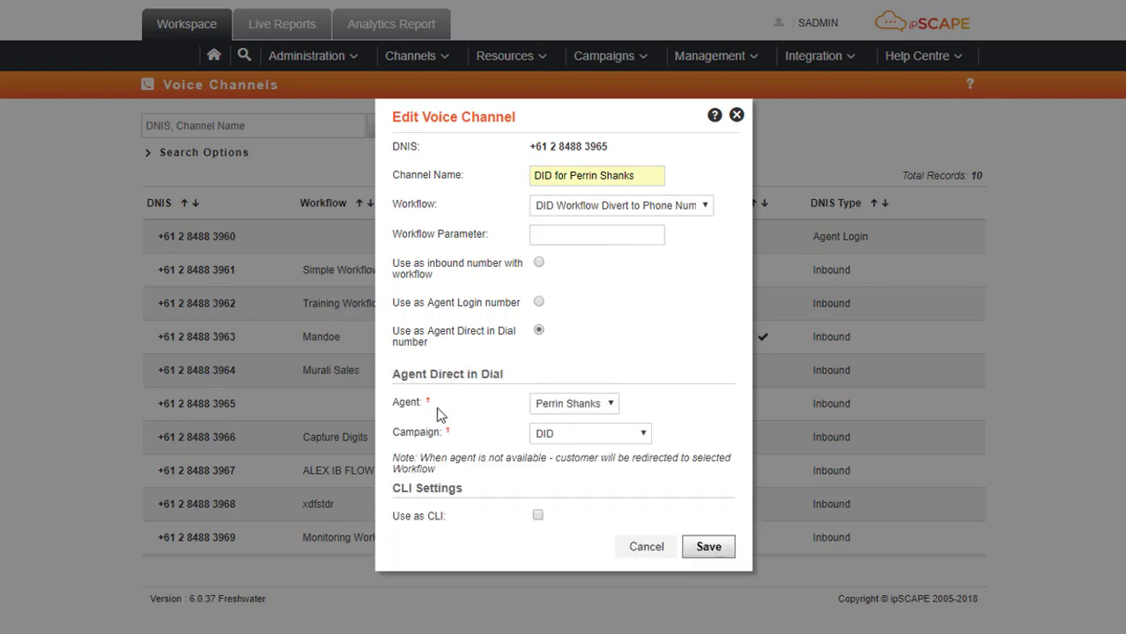
click(606, 405)
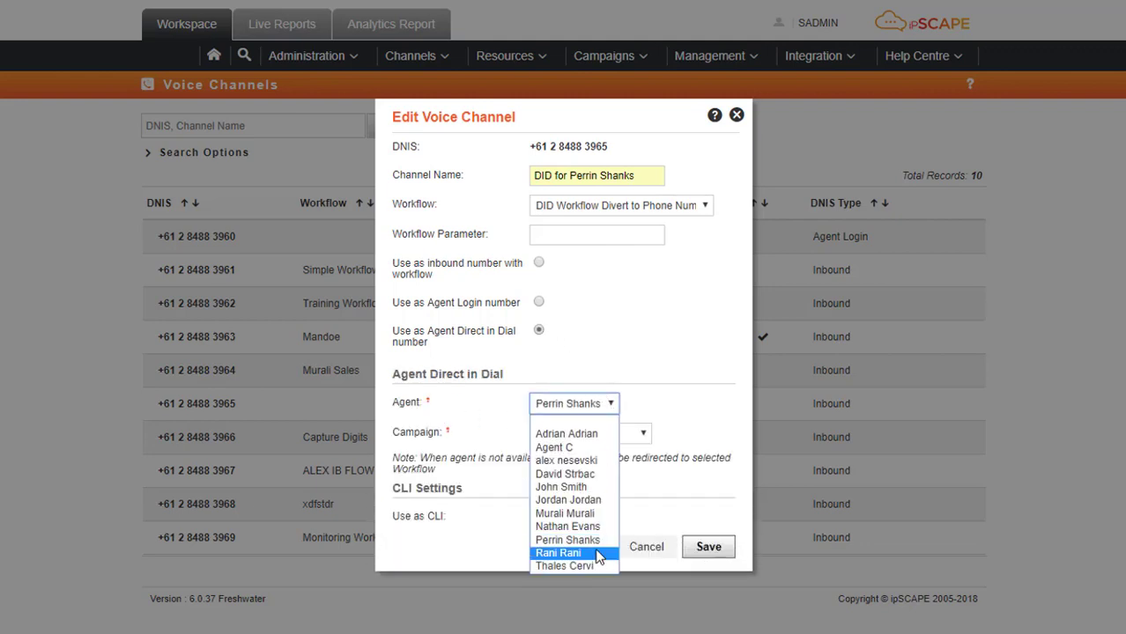
key(Escape)
click(647, 434)
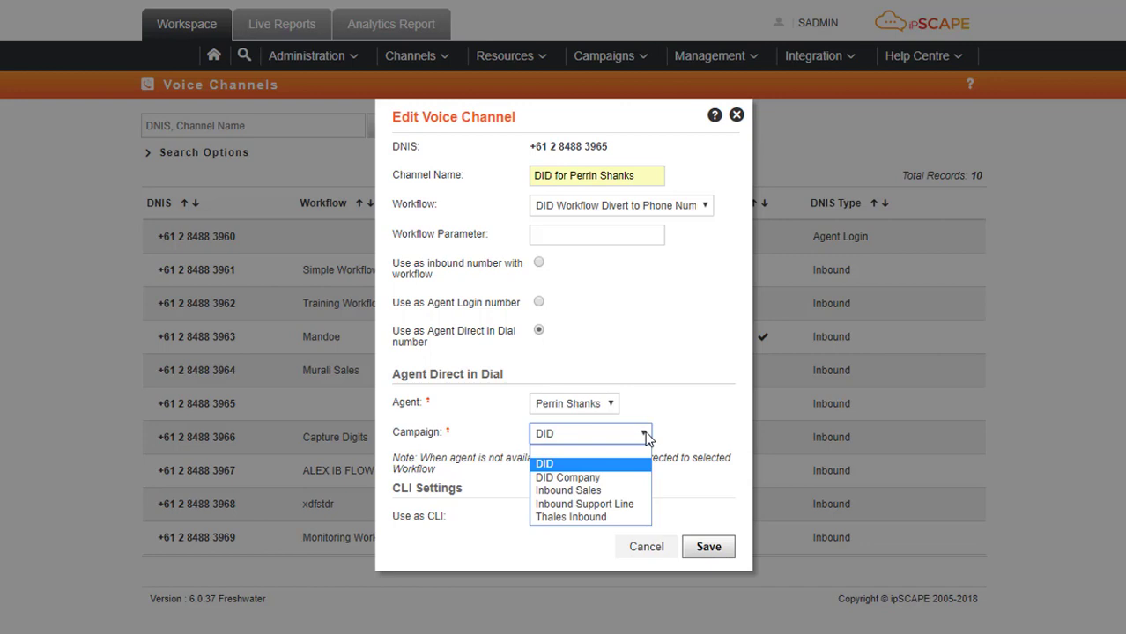
click(624, 482)
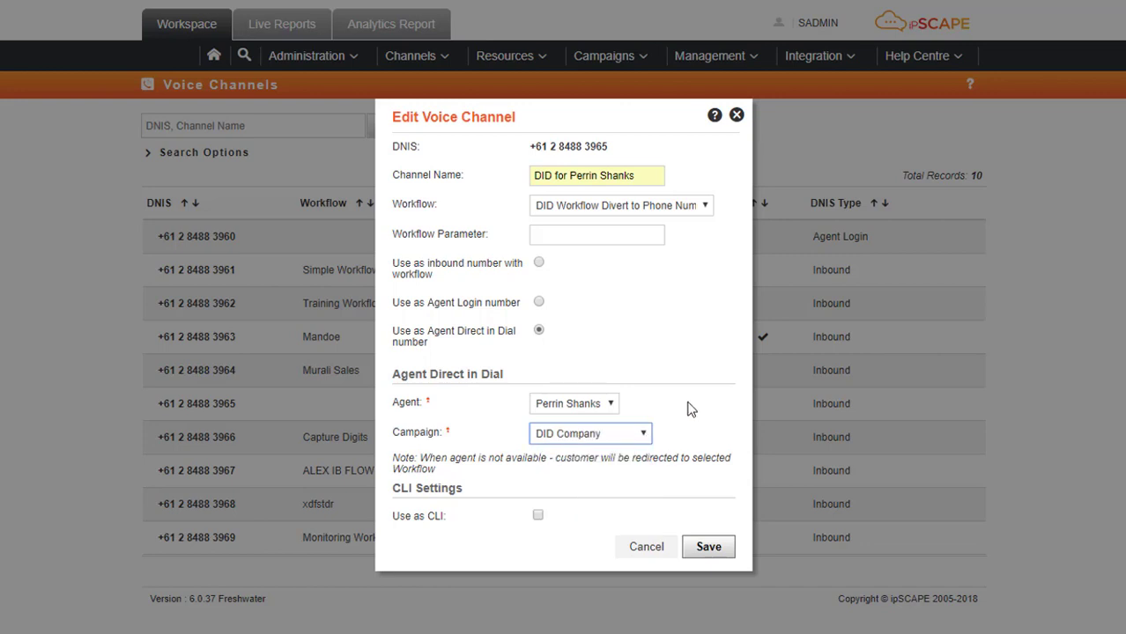
click(702, 549)
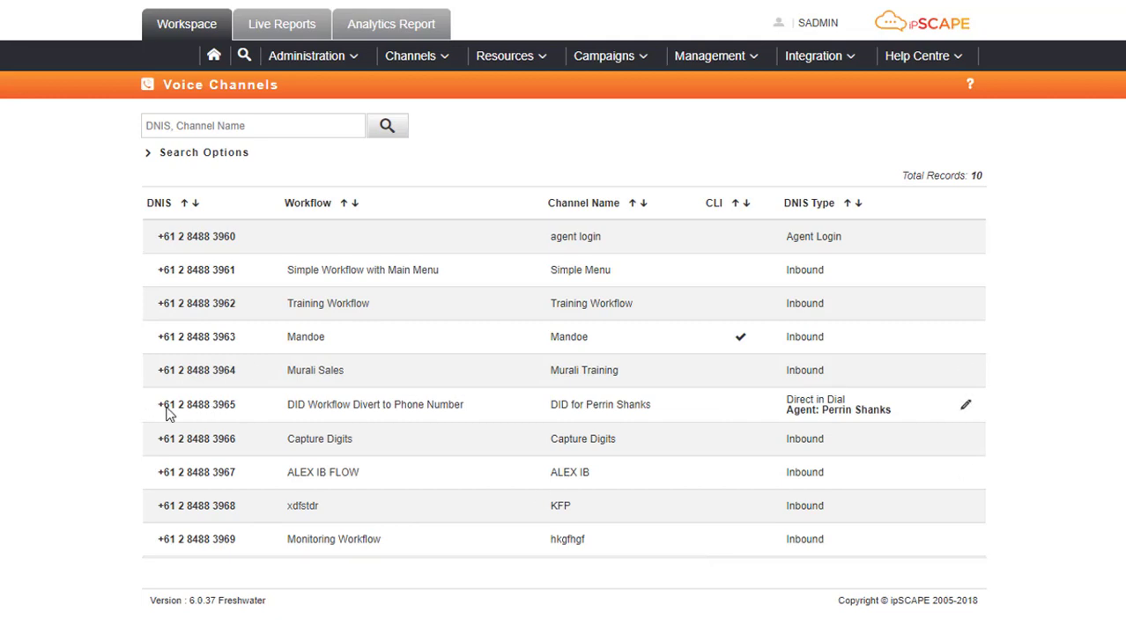
drag(159, 407, 243, 414)
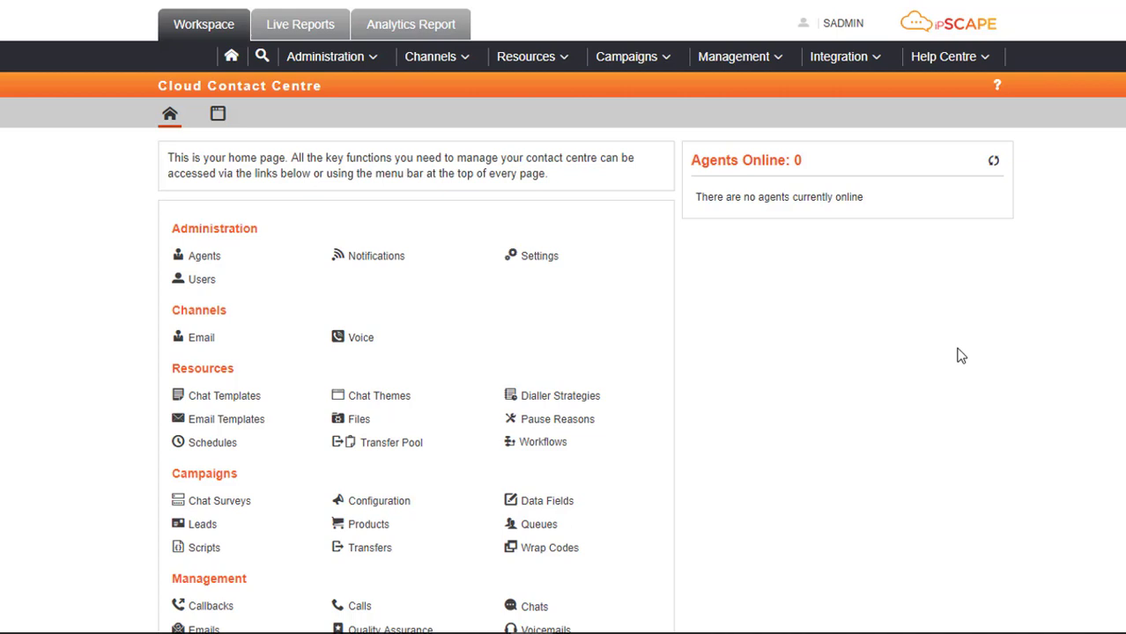
Open the first agent's edit form from Administration > Agents and check their e-mail address.
click(324, 57)
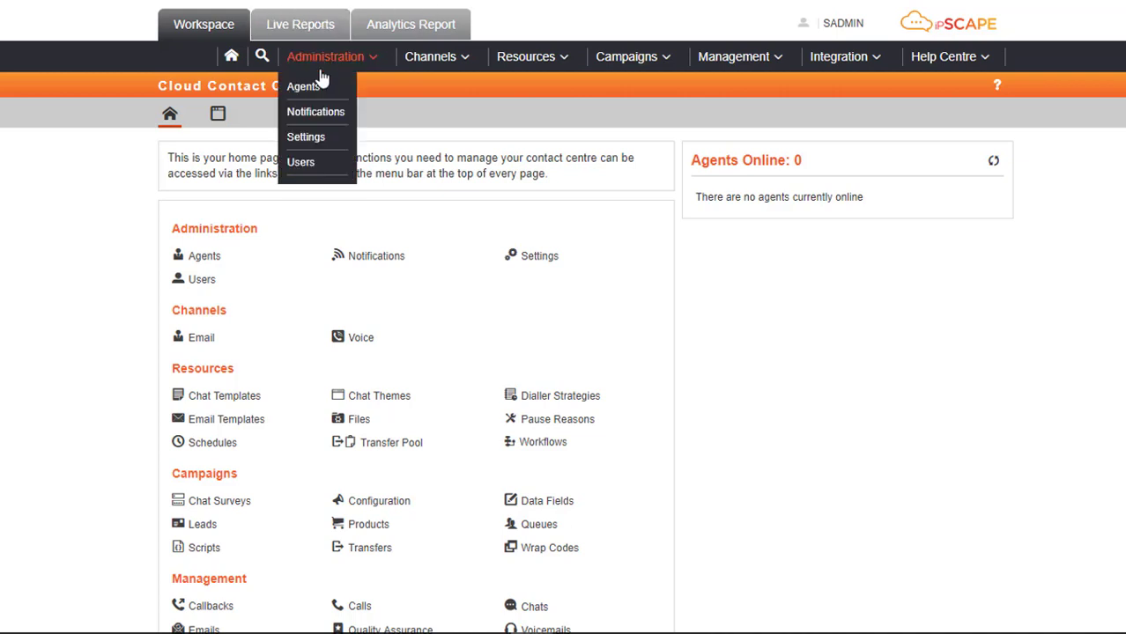
click(303, 87)
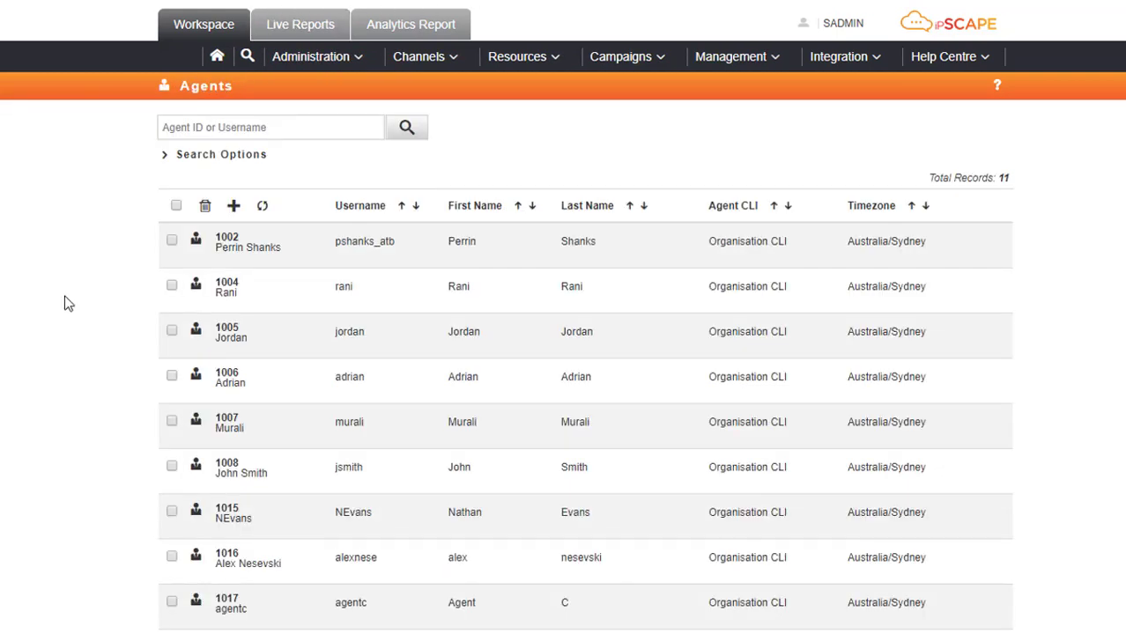
click(983, 241)
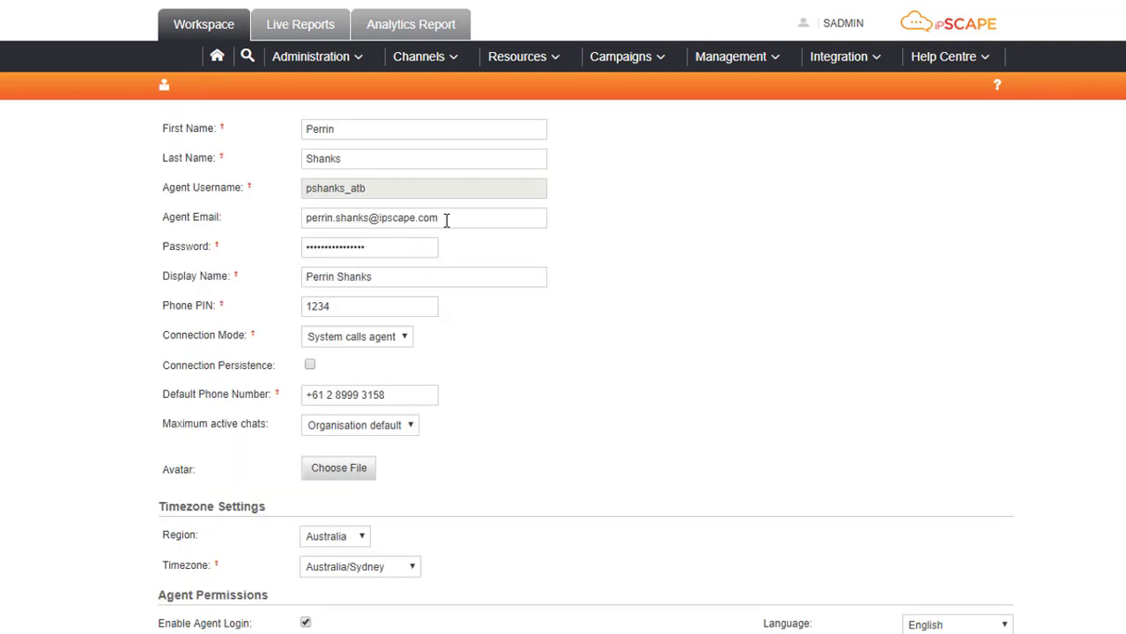
drag(446, 220, 304, 218)
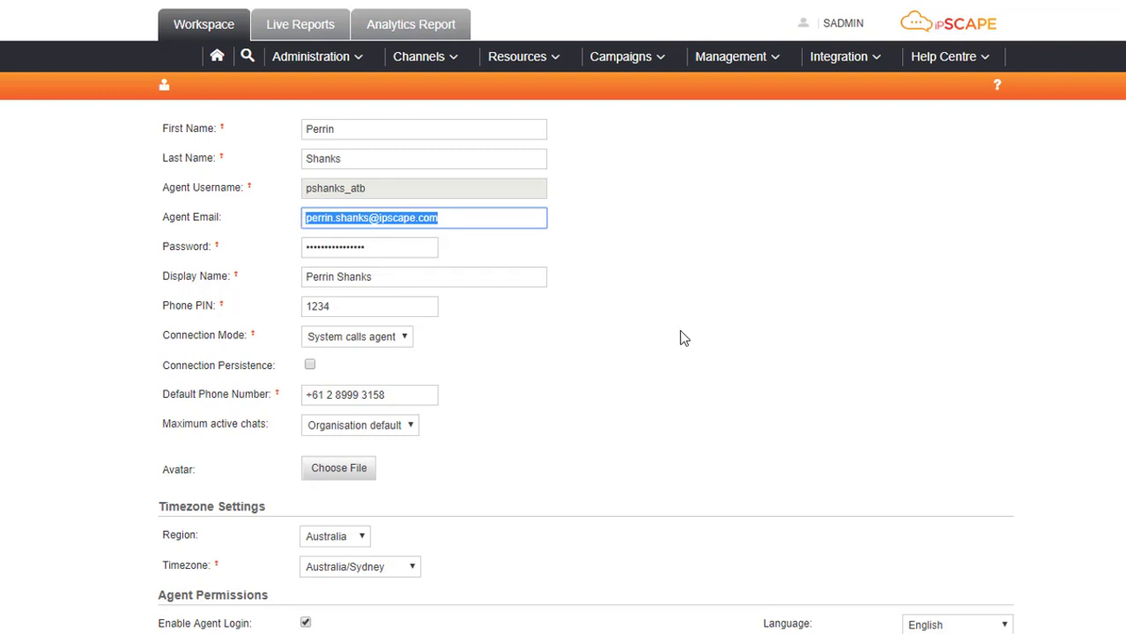
click(670, 354)
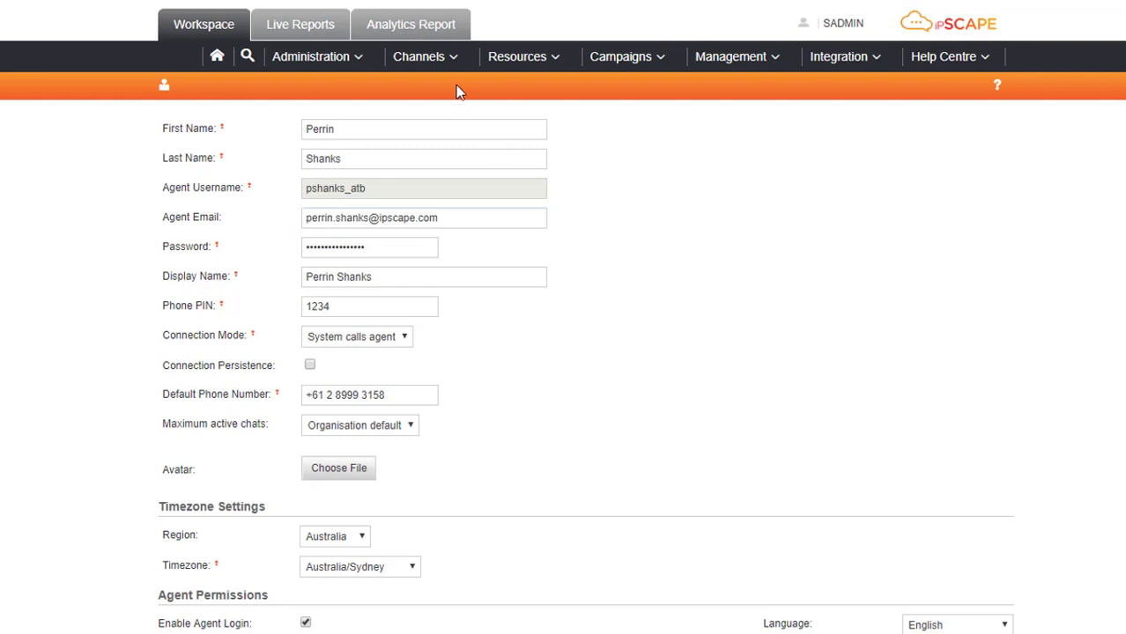
mouse_move(453, 65)
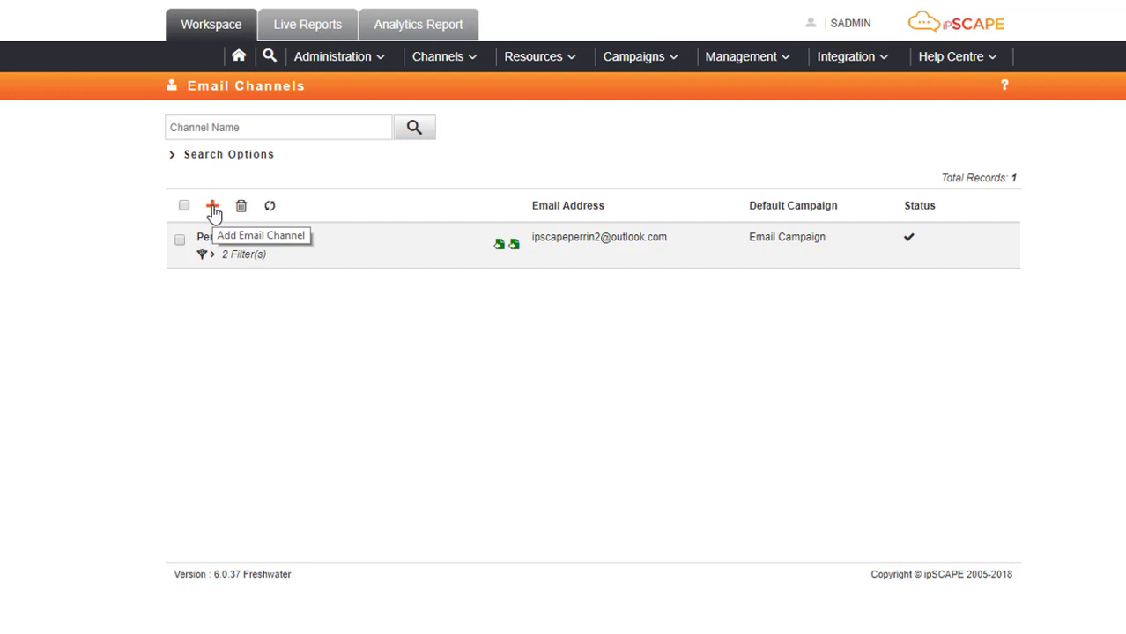
Open the Resources menu to reach Email Templates.
click(573, 60)
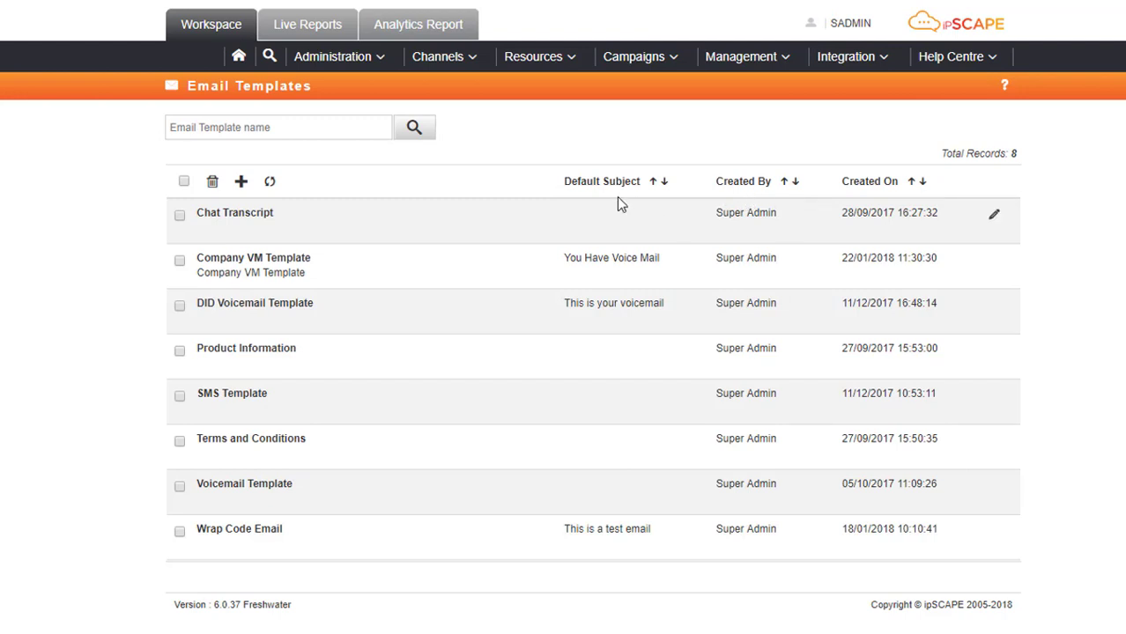
Add email template 'DID VM Template', copy the name into its description, and save.
click(240, 185)
click(481, 159)
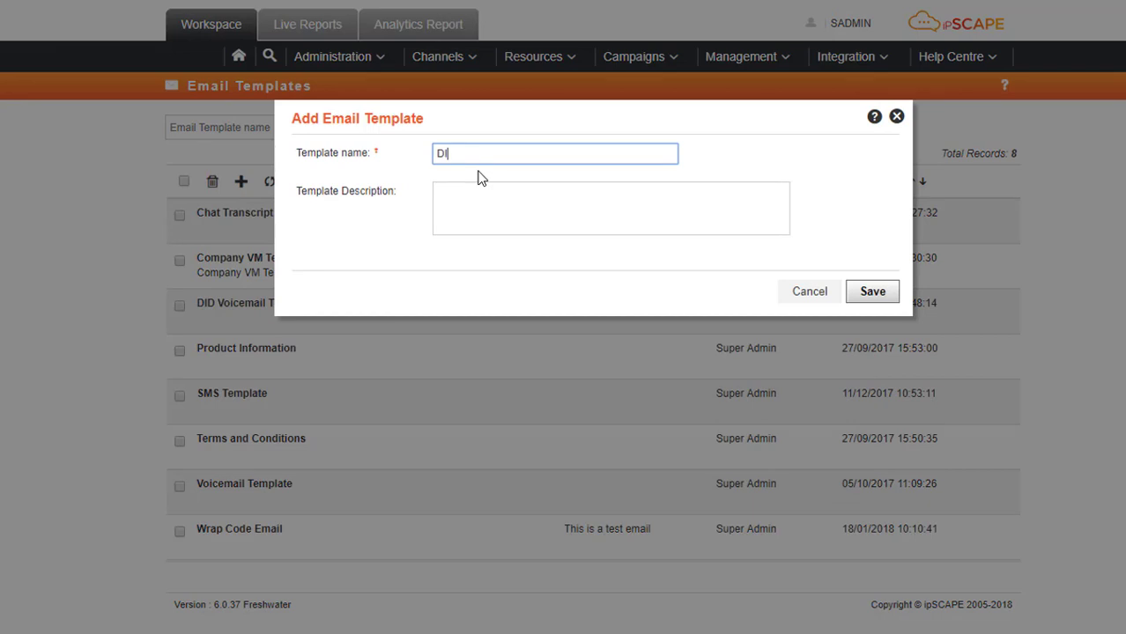
text(D VM Template)
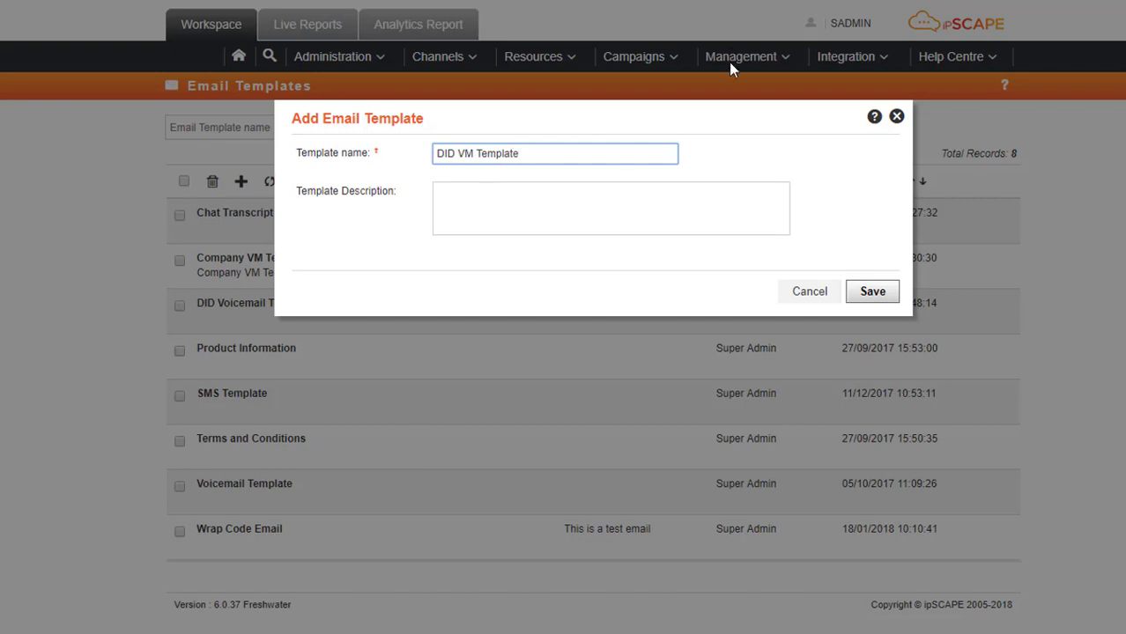
drag(566, 156, 411, 167)
key(ctrl+c)
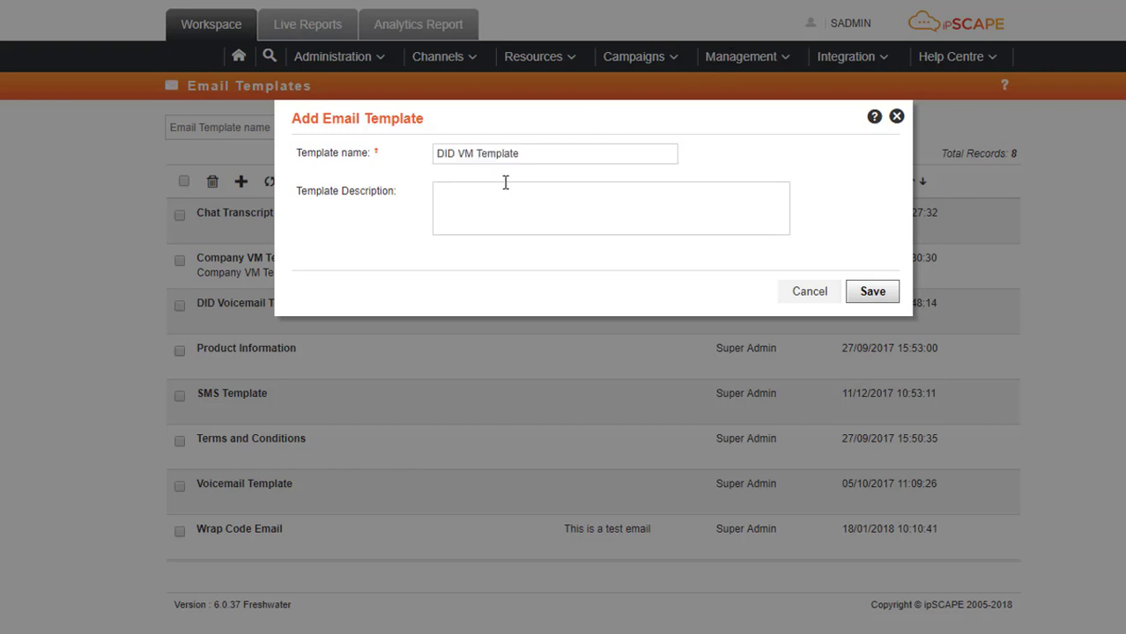
click(497, 199)
key(ctrl+v)
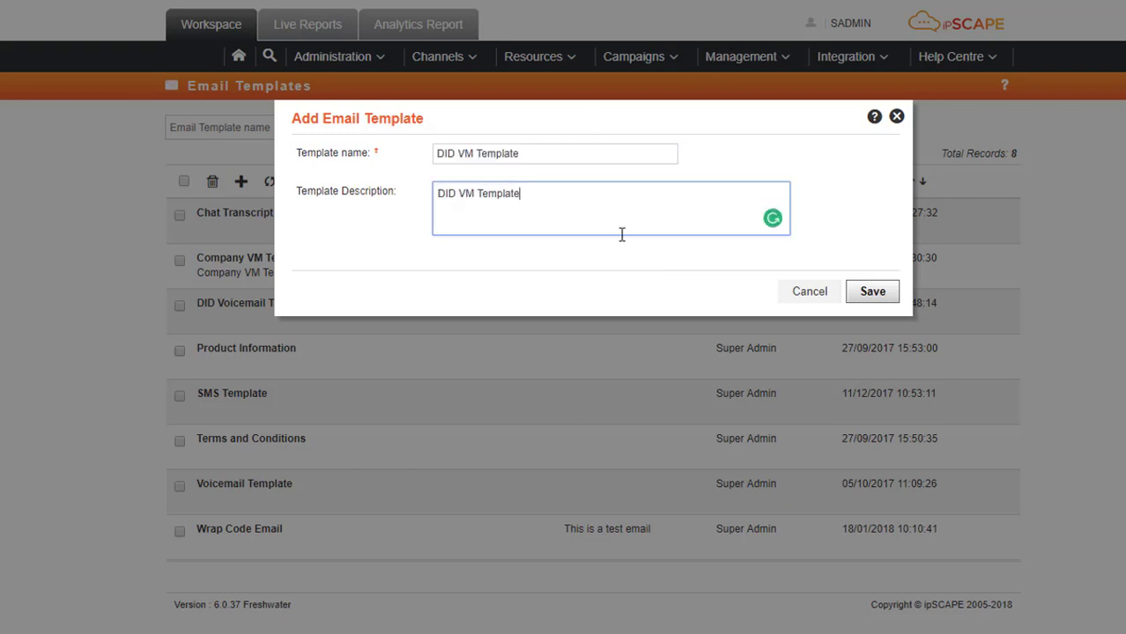
click(884, 303)
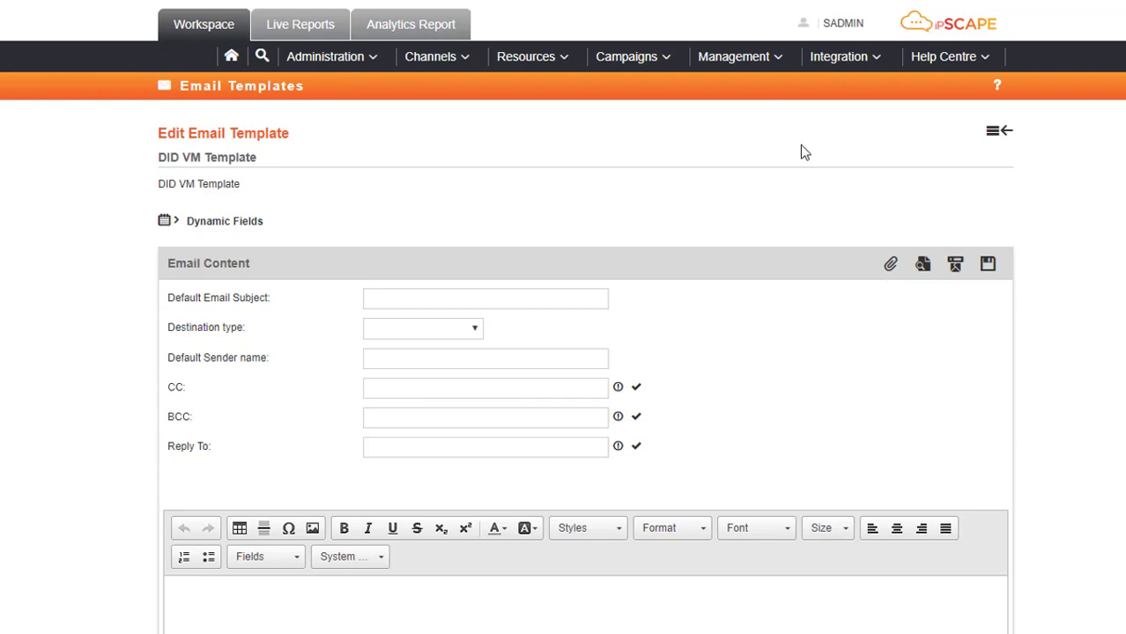
Set the template subject to 'You have voice mail' and destination type to Agent Email address.
click(422, 306)
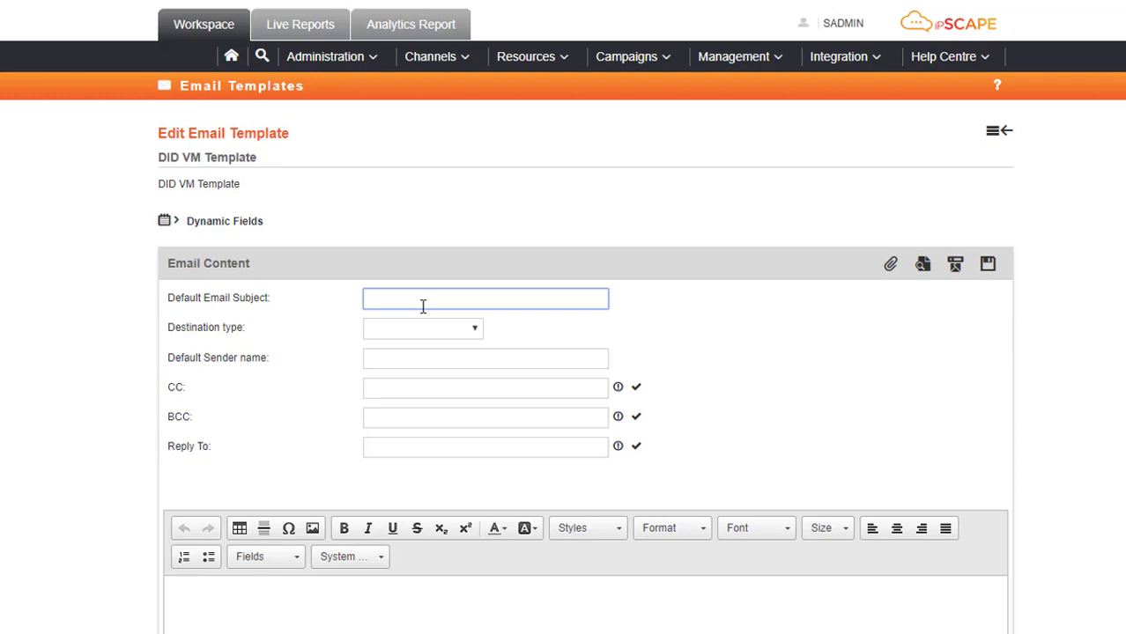
text(You have voice mail)
click(476, 333)
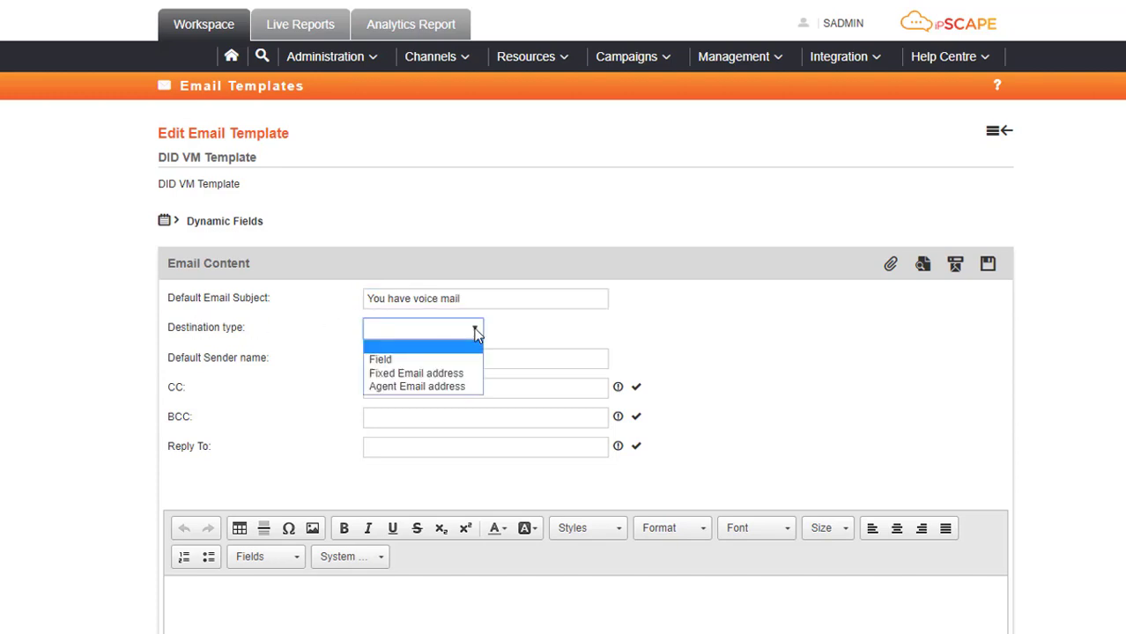
click(462, 391)
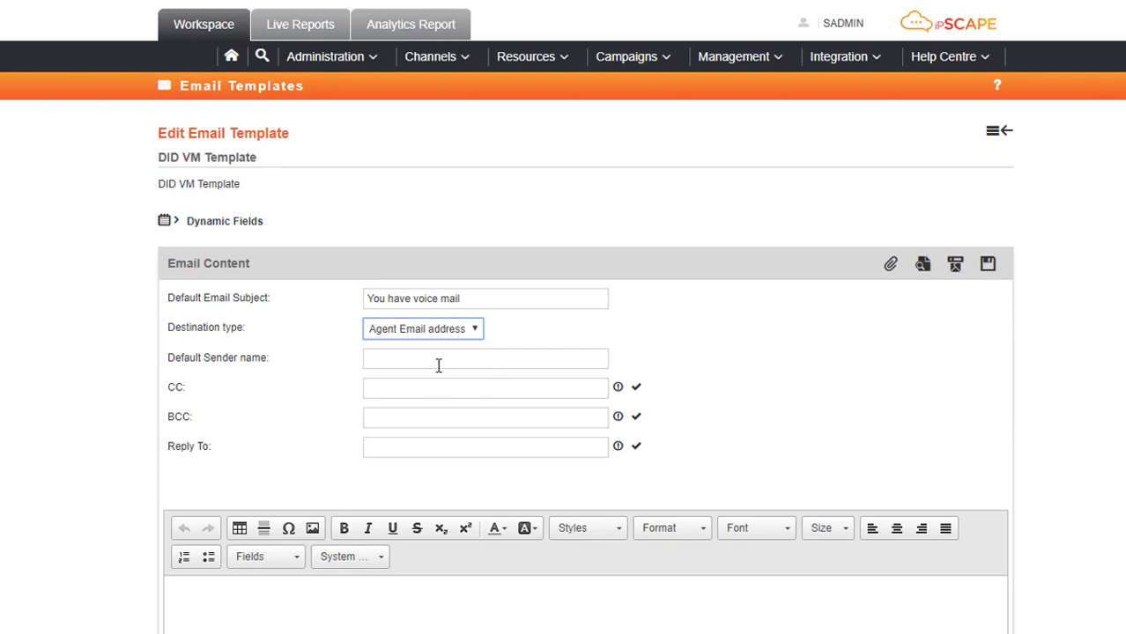
click(689, 339)
scroll(407, 377, down, 1)
scroll(415, 360, down, 1)
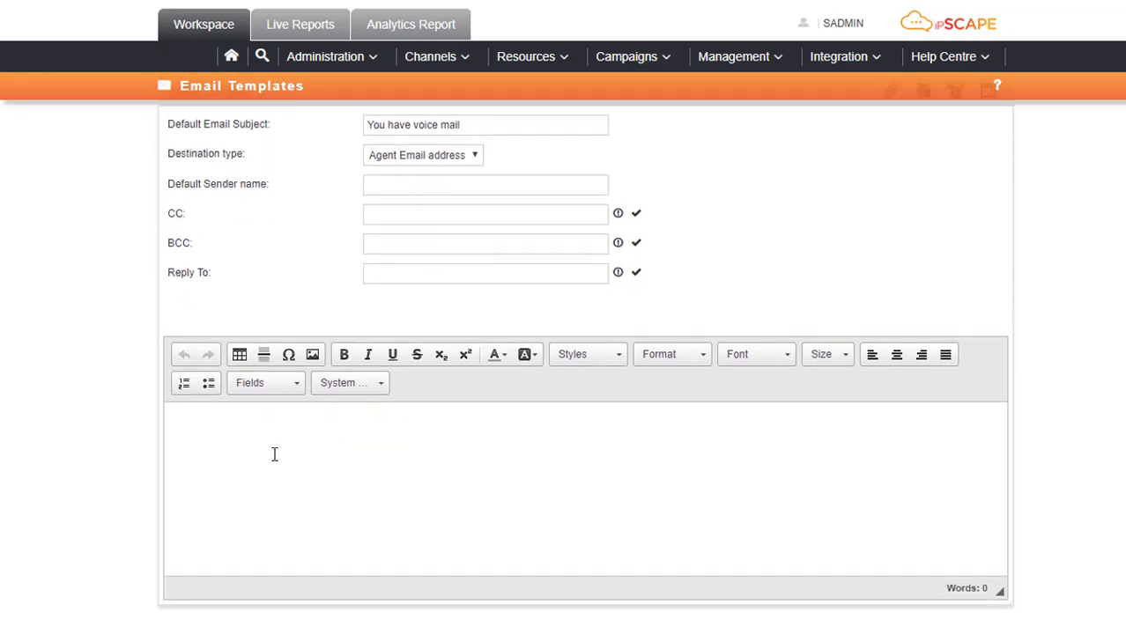
Write the body 'Dear [Agent First Name]' followed by 'Please find attached a voice mail'.
click(279, 427)
text(Dear)
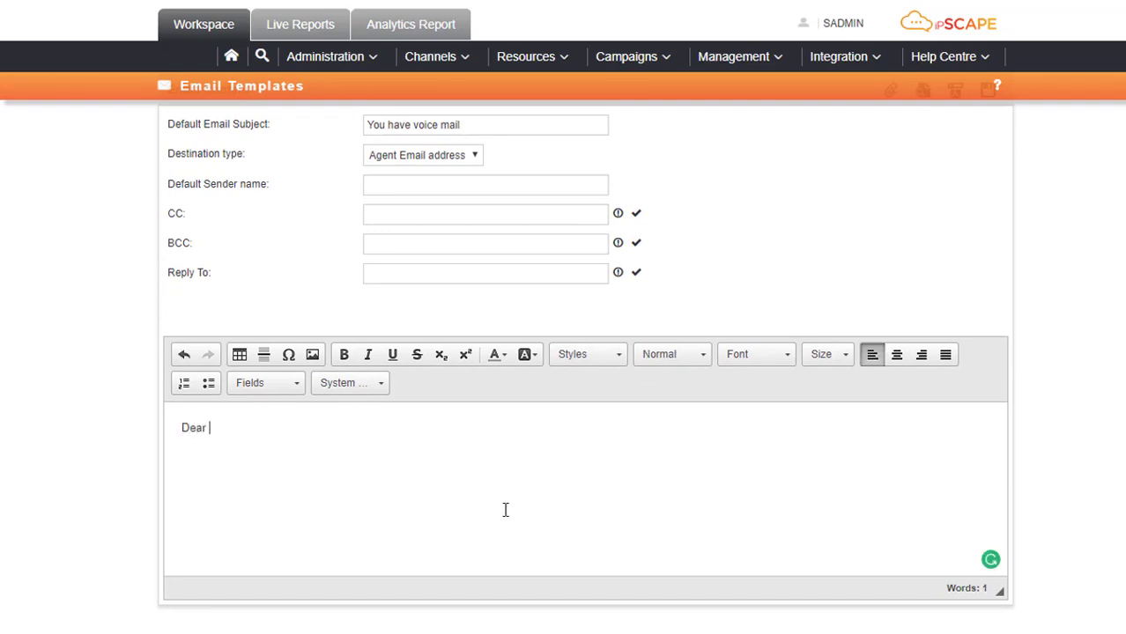
click(381, 383)
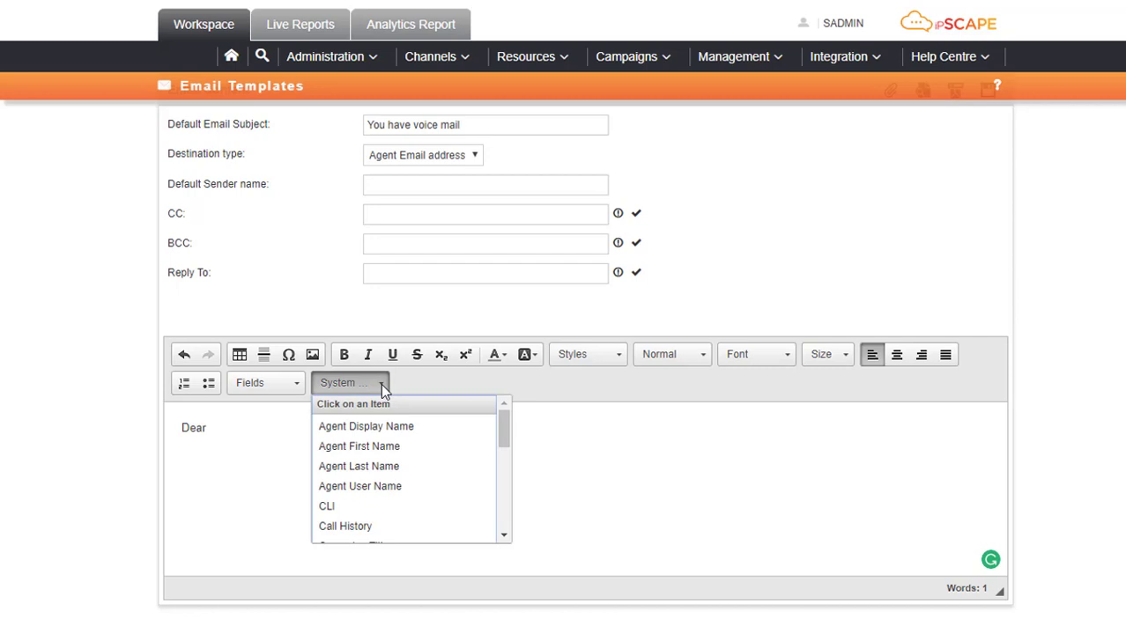
click(380, 446)
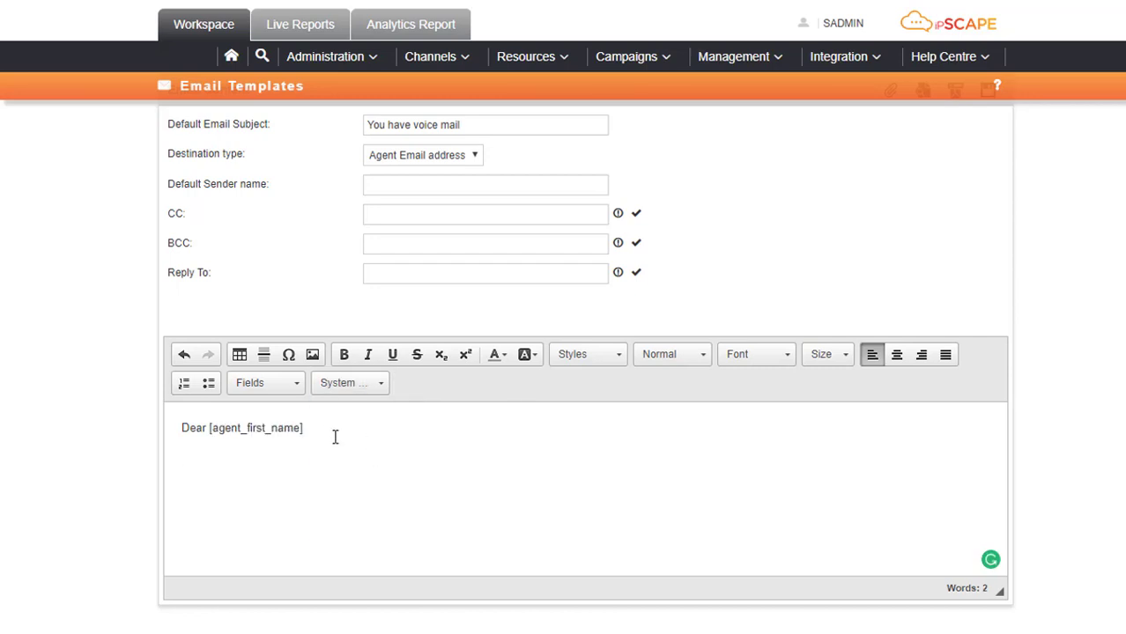
text(Please find attac)
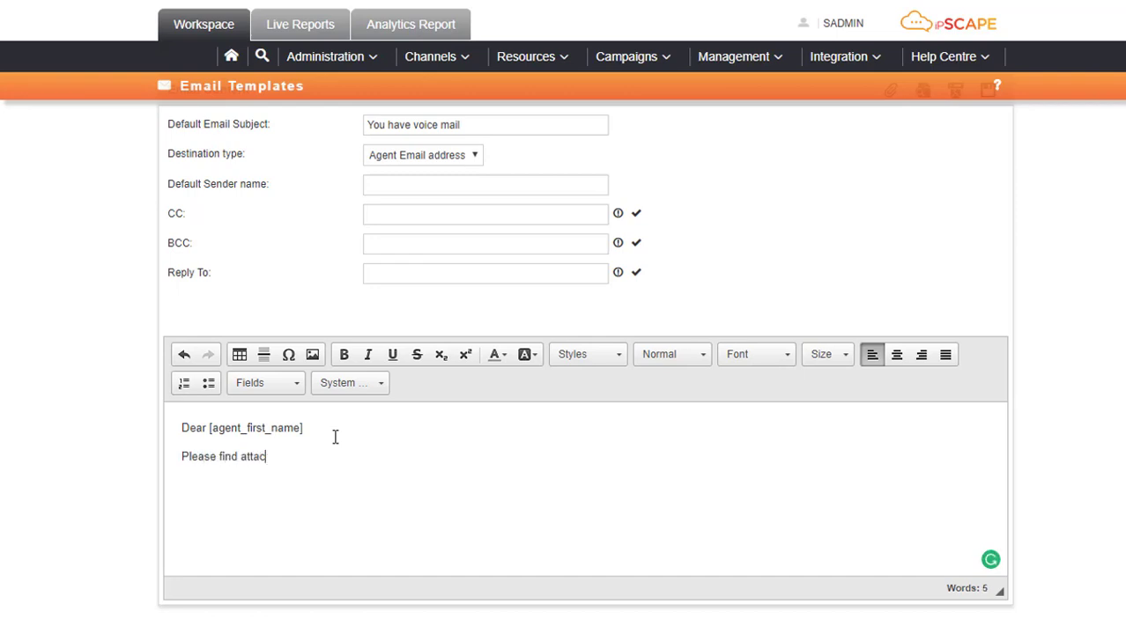
text(hed a voice mail)
Save DID VM Template and acknowledge the saved confirmation.
scroll(758, 414, up, 2)
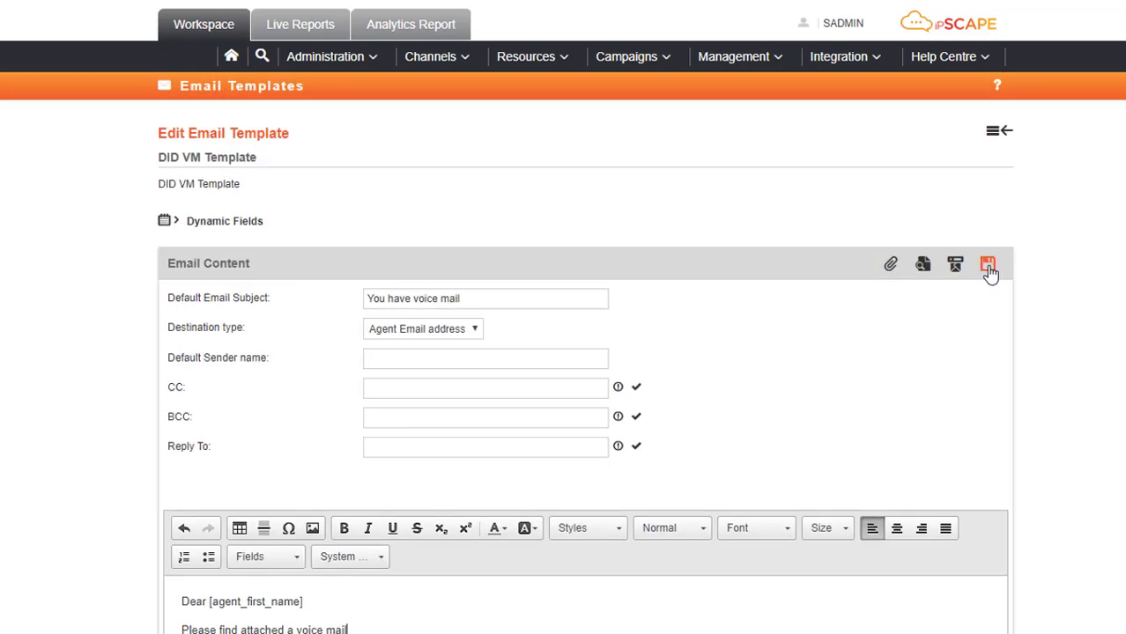
click(988, 267)
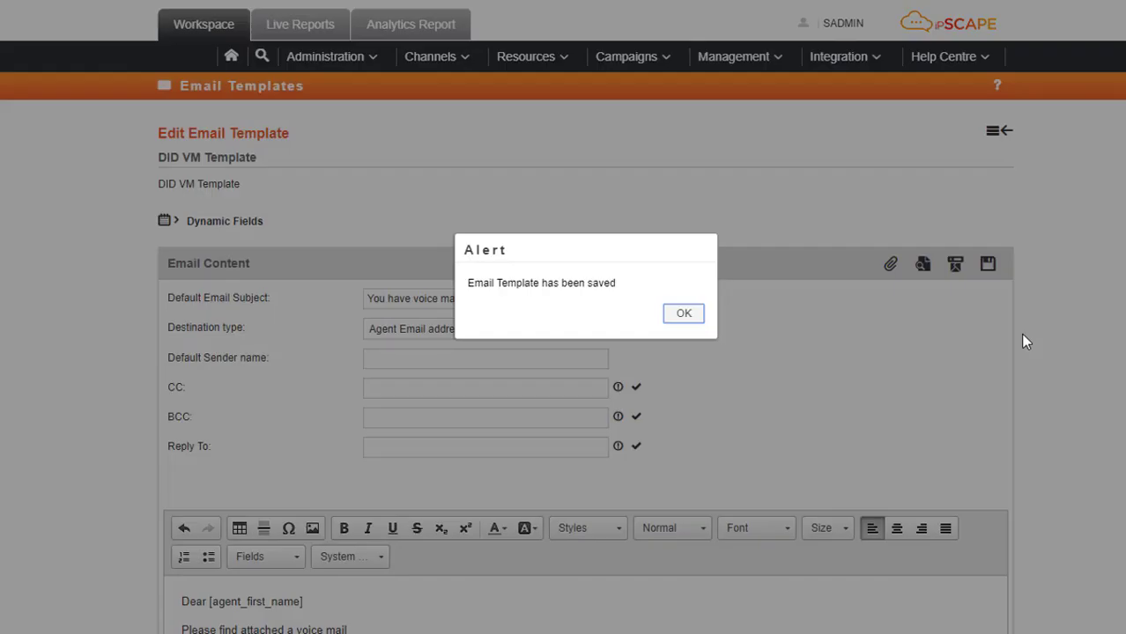
click(685, 316)
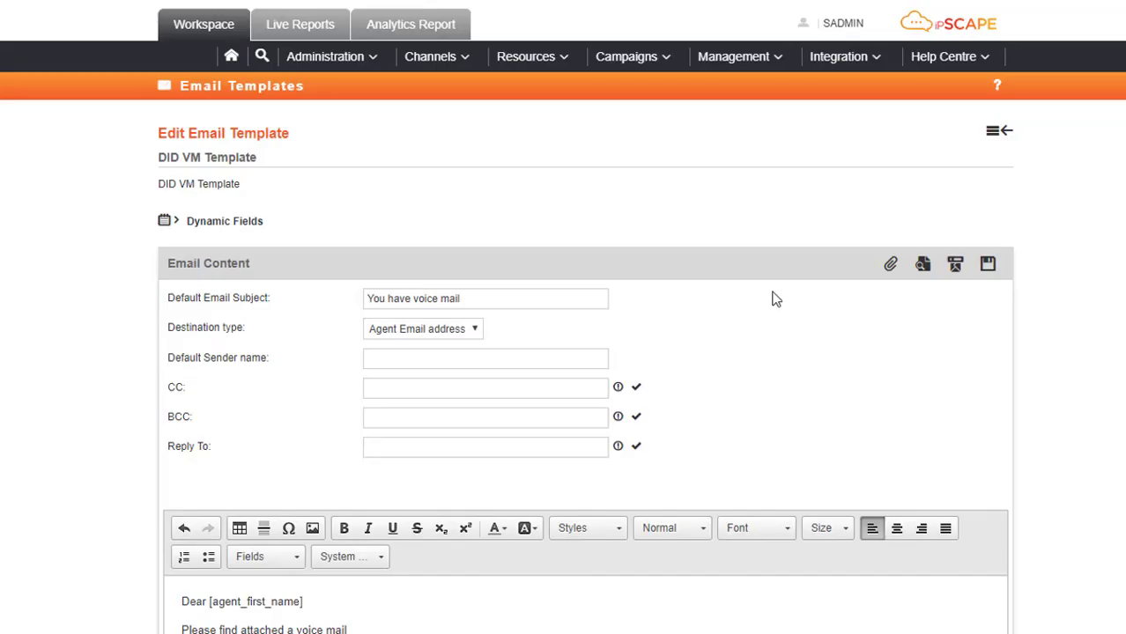
Return to the Email Templates list, then go to Resources > Workflows.
click(996, 141)
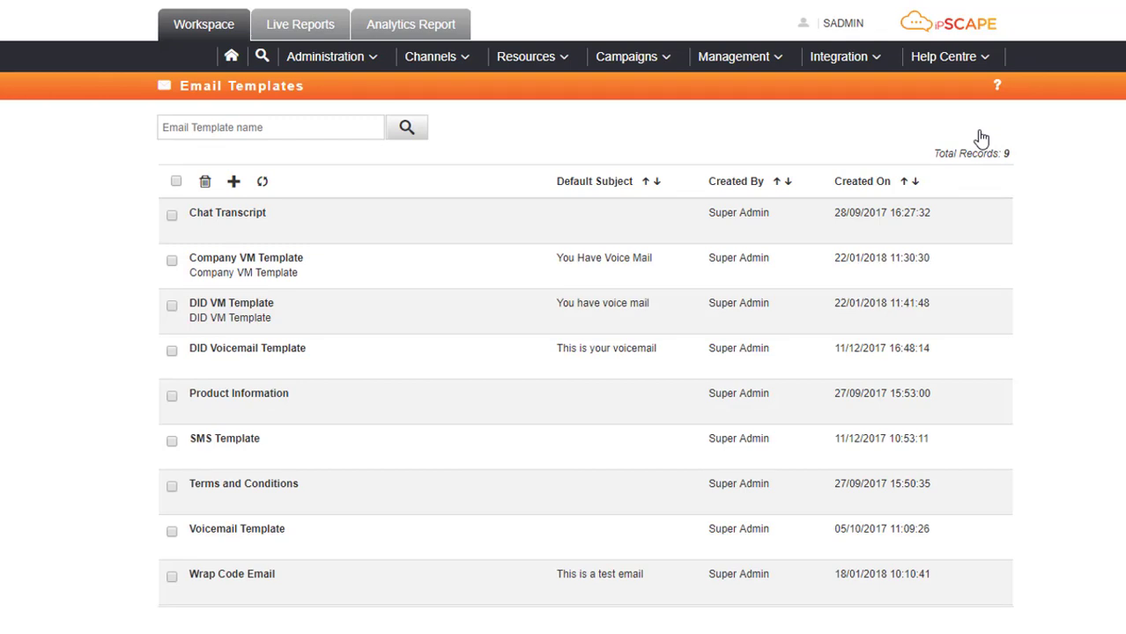
mouse_move(550, 63)
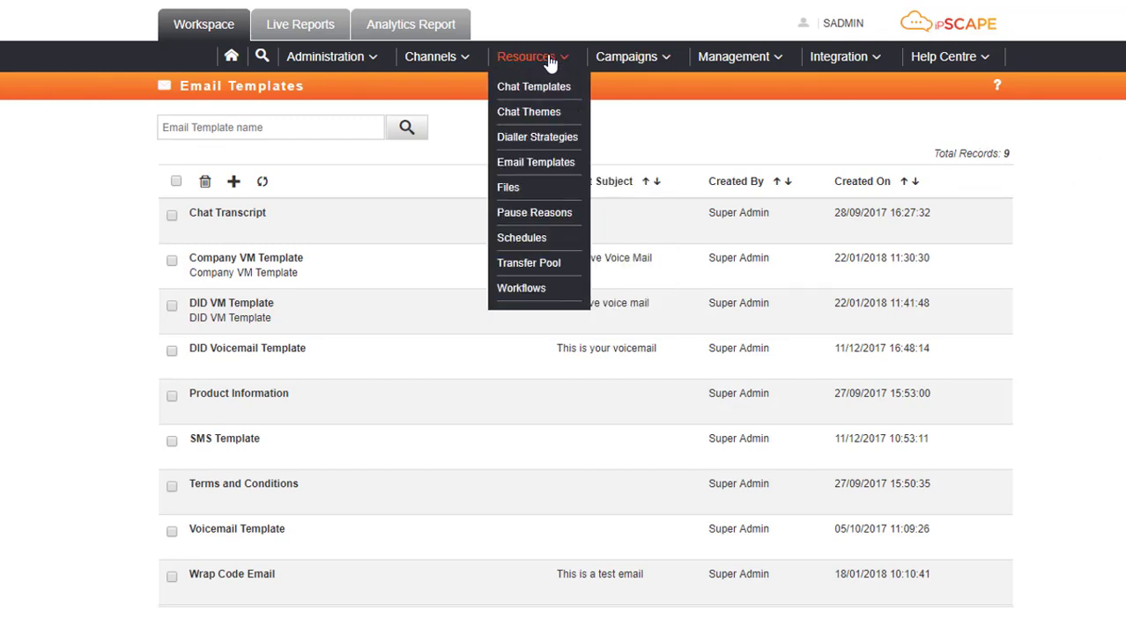
click(522, 289)
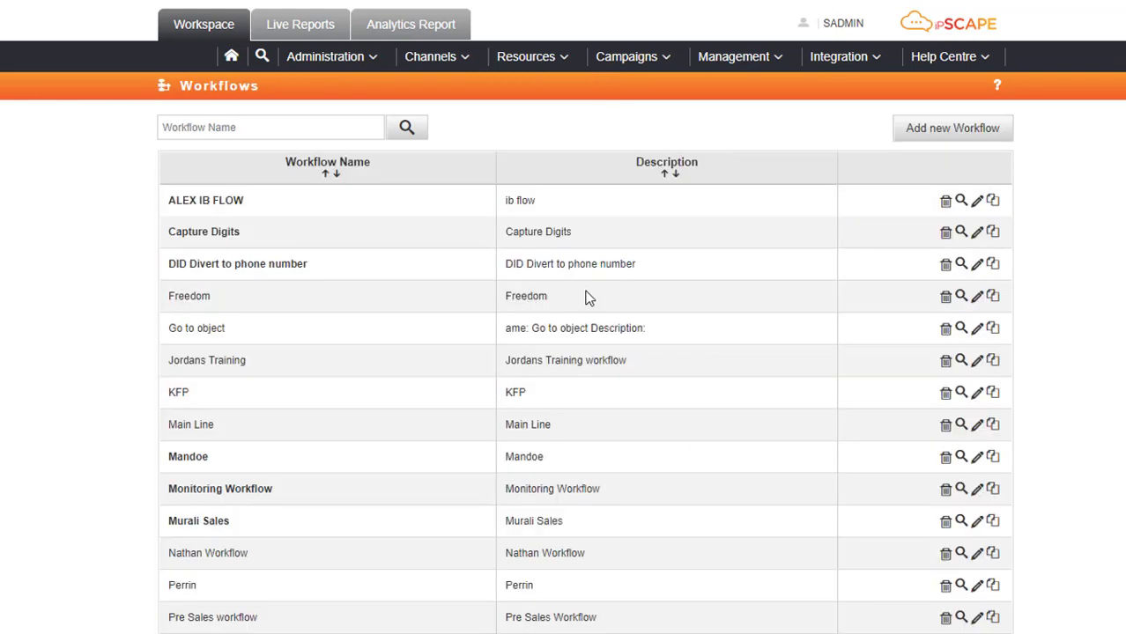
Add a workflow named 'DID VM Workflow' with the same text as its description, and save.
click(946, 132)
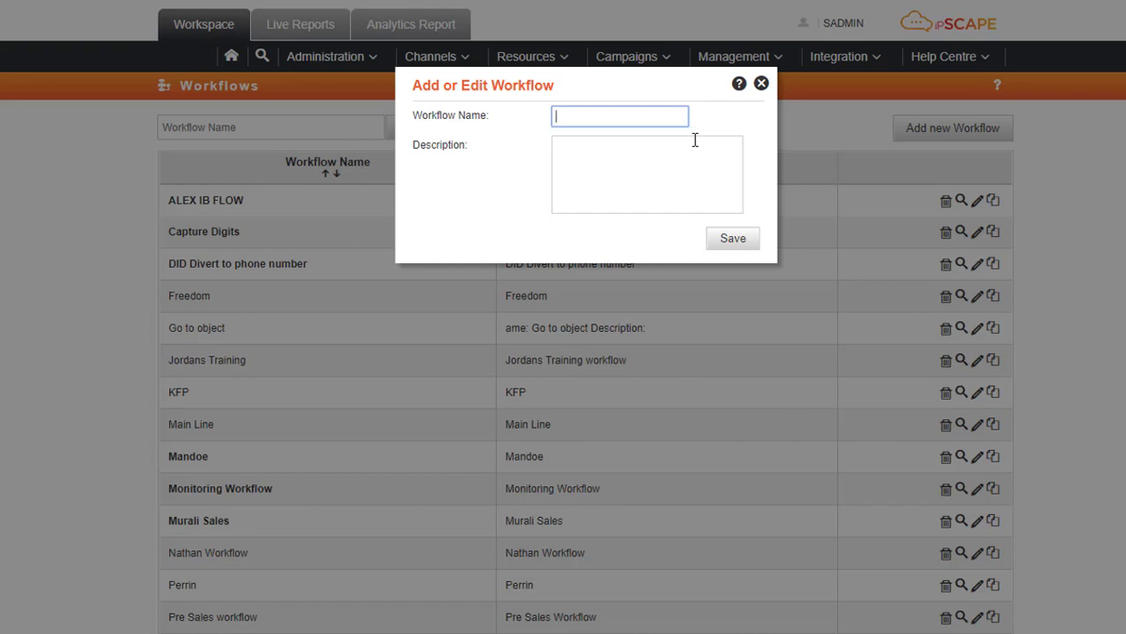
text(DID VM Workflow)
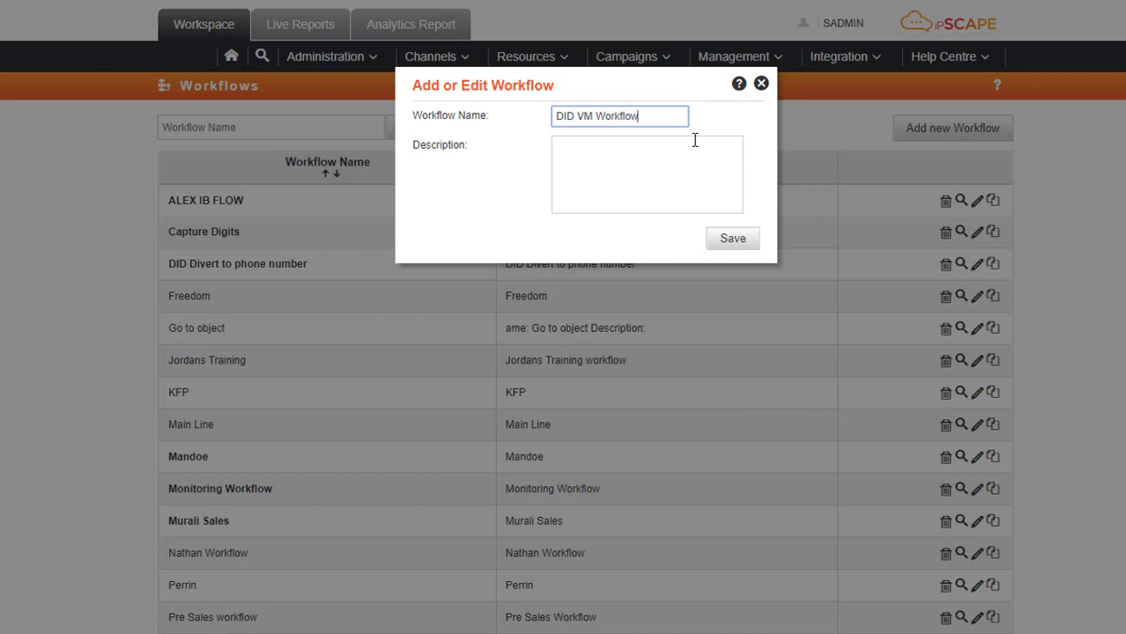
drag(636, 115, 506, 122)
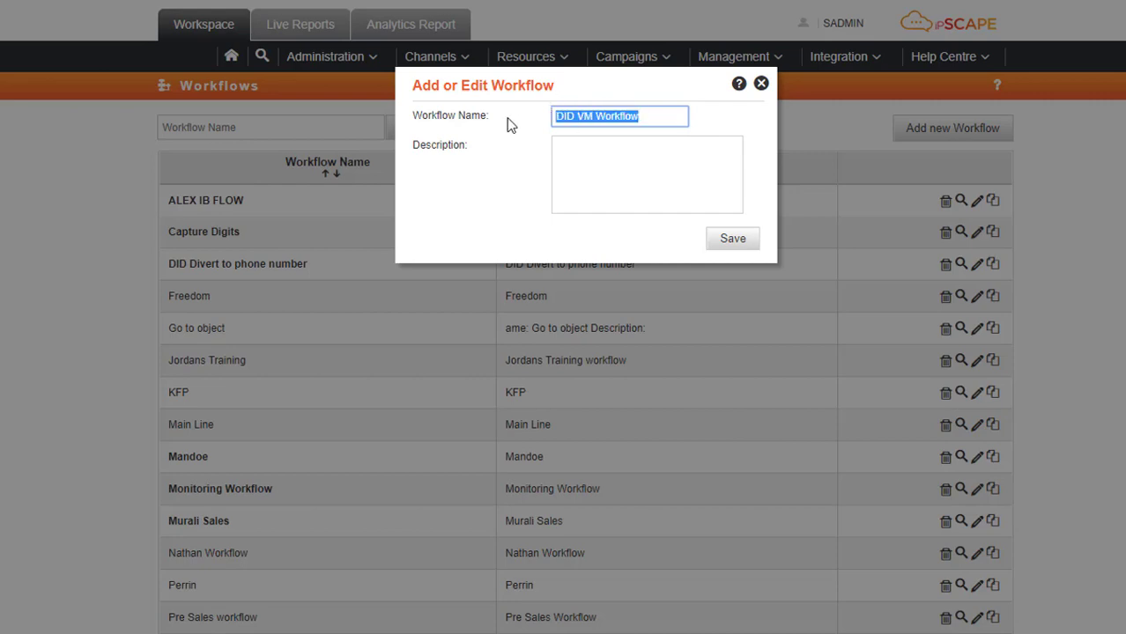
key(ctrl+c)
click(589, 145)
key(ctrl+v)
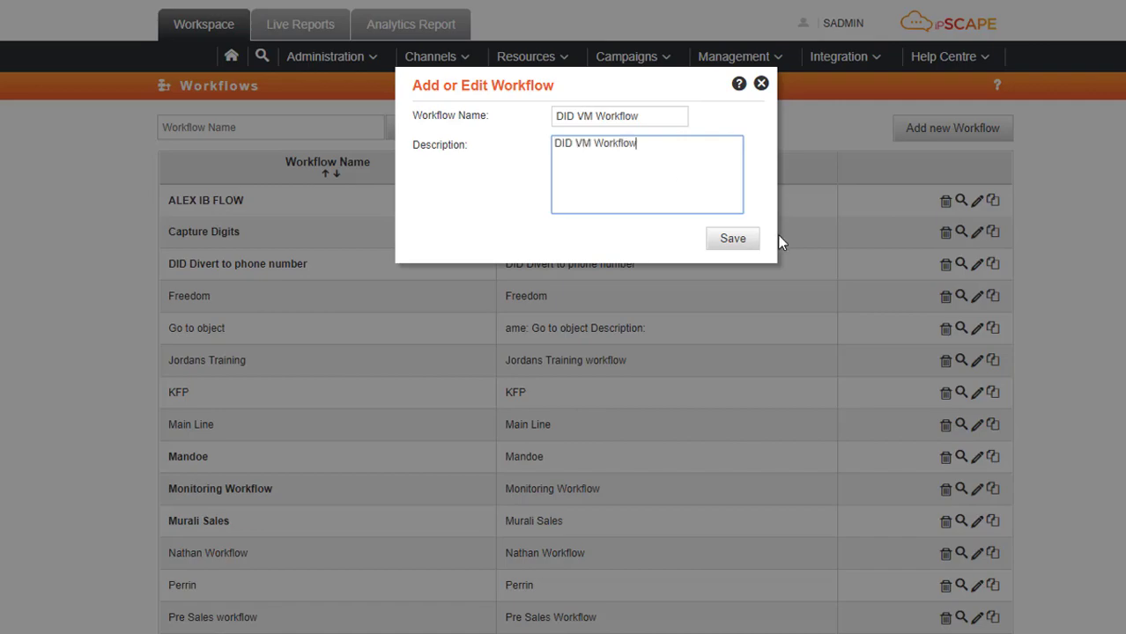
click(751, 249)
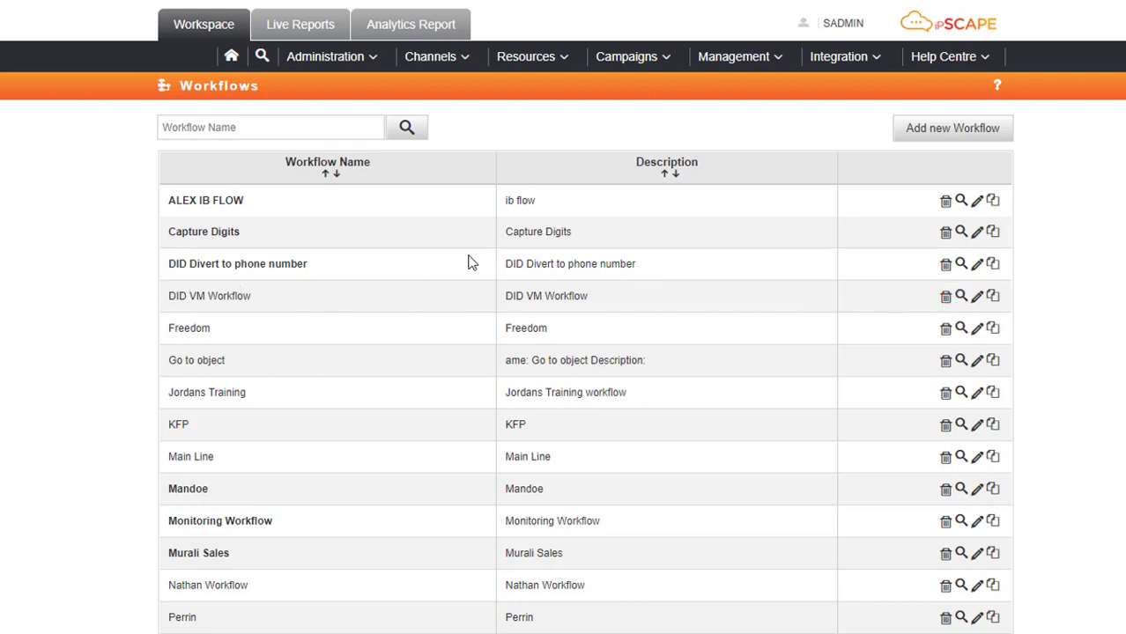
Open DID VM Workflow and add a new Capture Voice object.
mouse_move(475, 259)
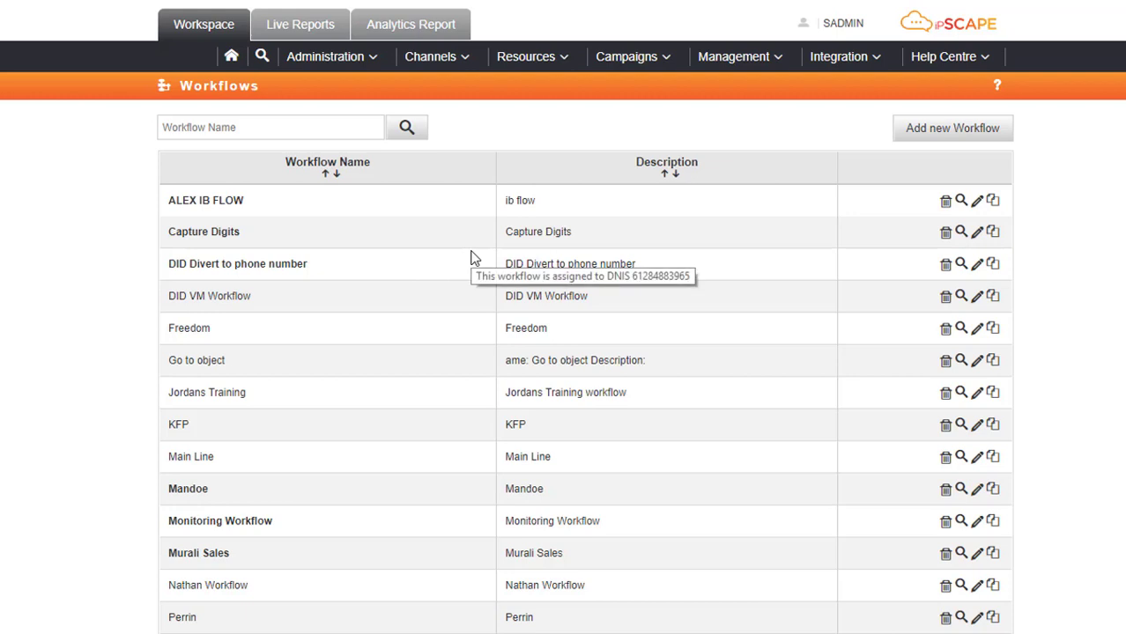
click(961, 296)
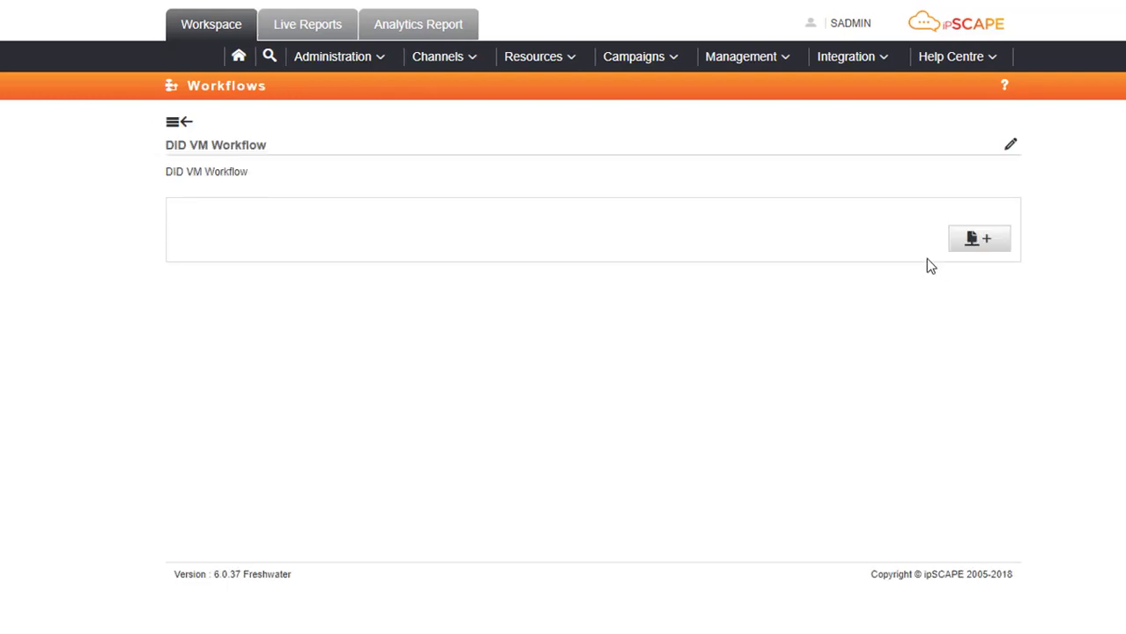
click(981, 243)
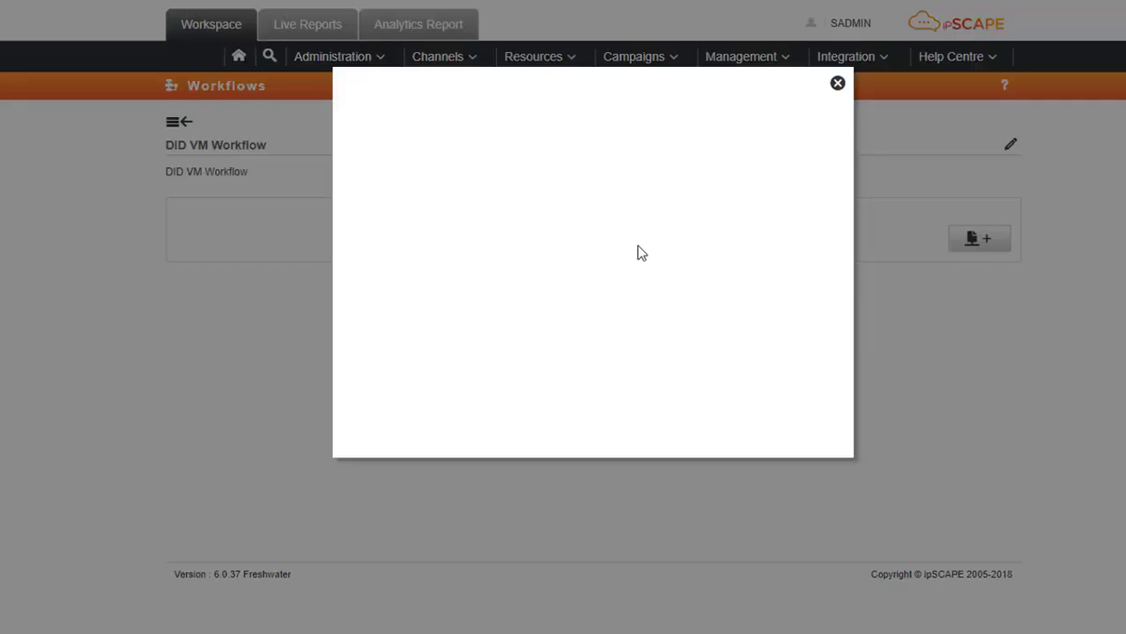
click(572, 118)
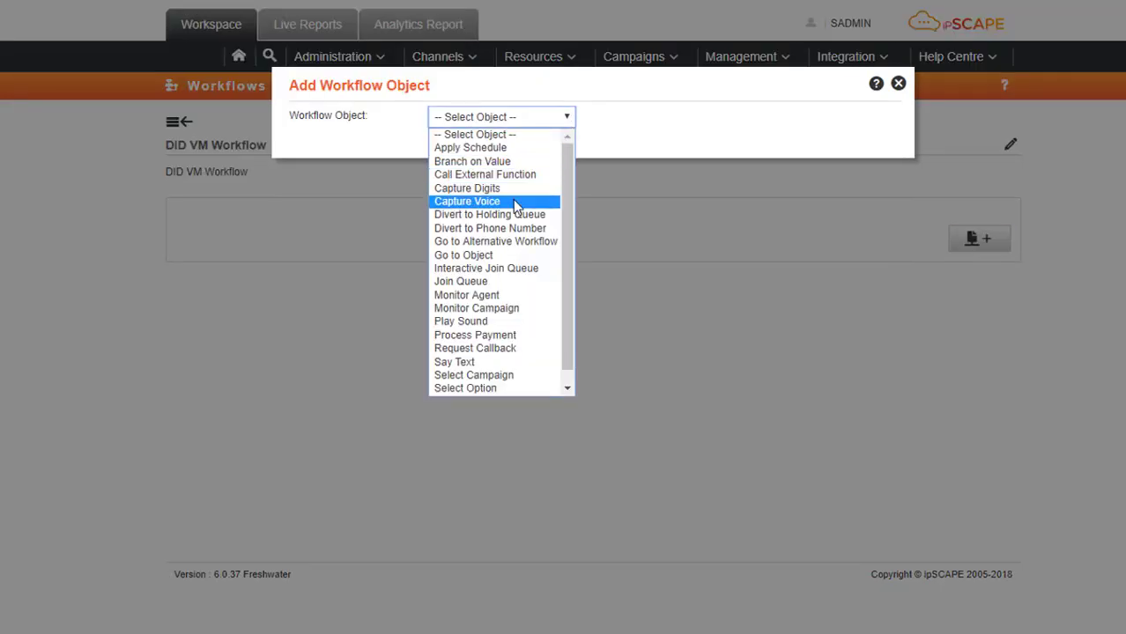
click(517, 202)
Give the Capture Voice object the title and data label 'DID VM'.
click(530, 149)
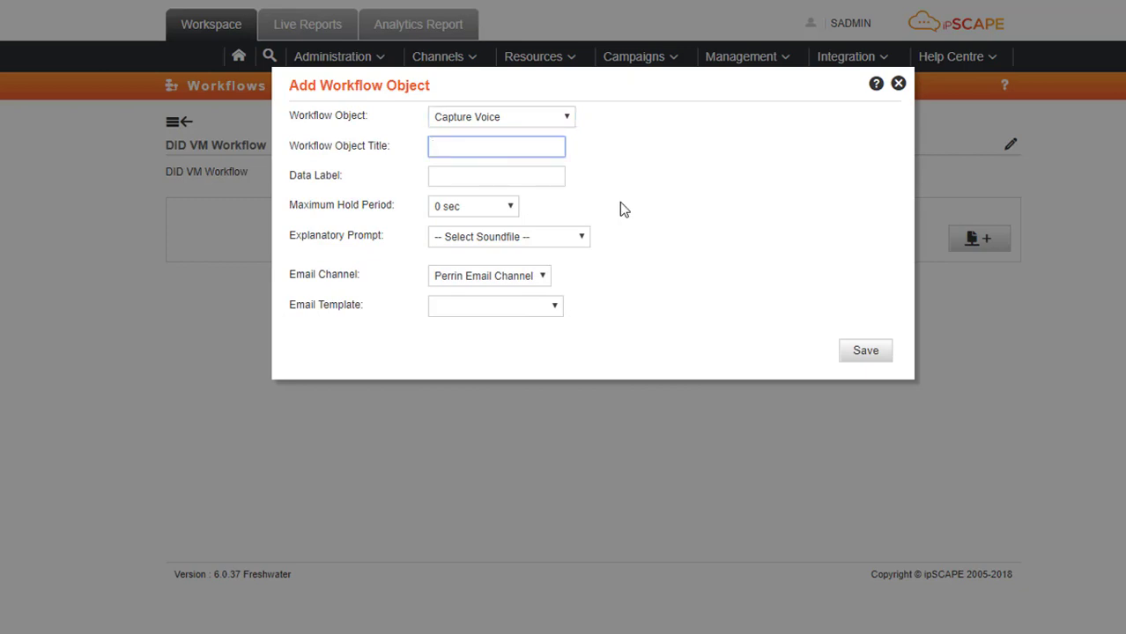
text(DID VM)
drag(503, 146, 390, 147)
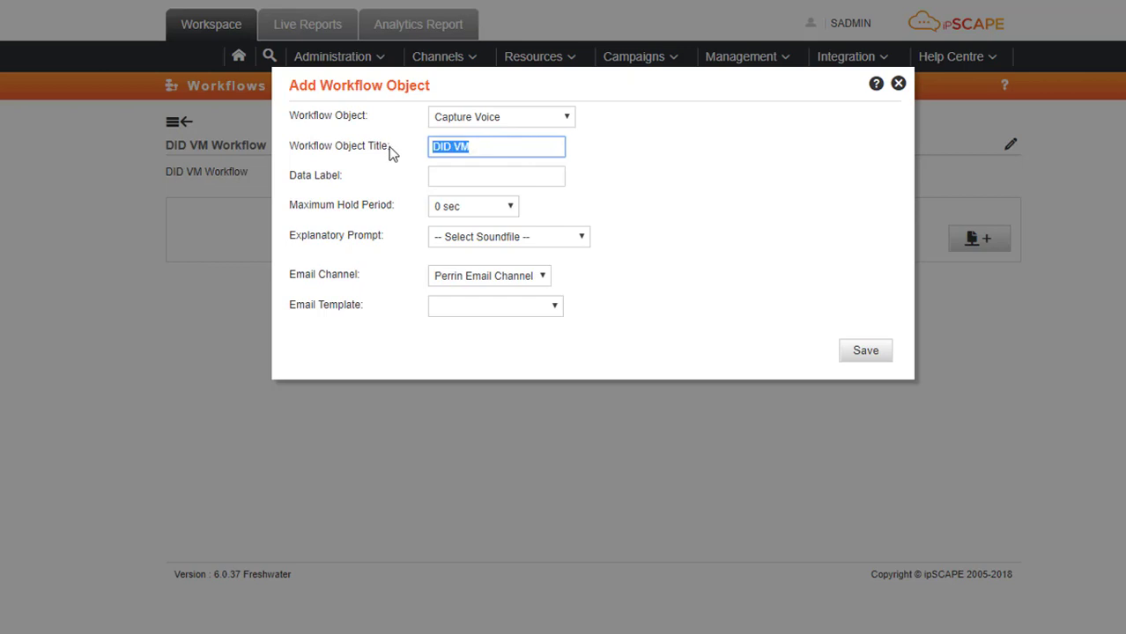
click(476, 183)
key(ctrl+v)
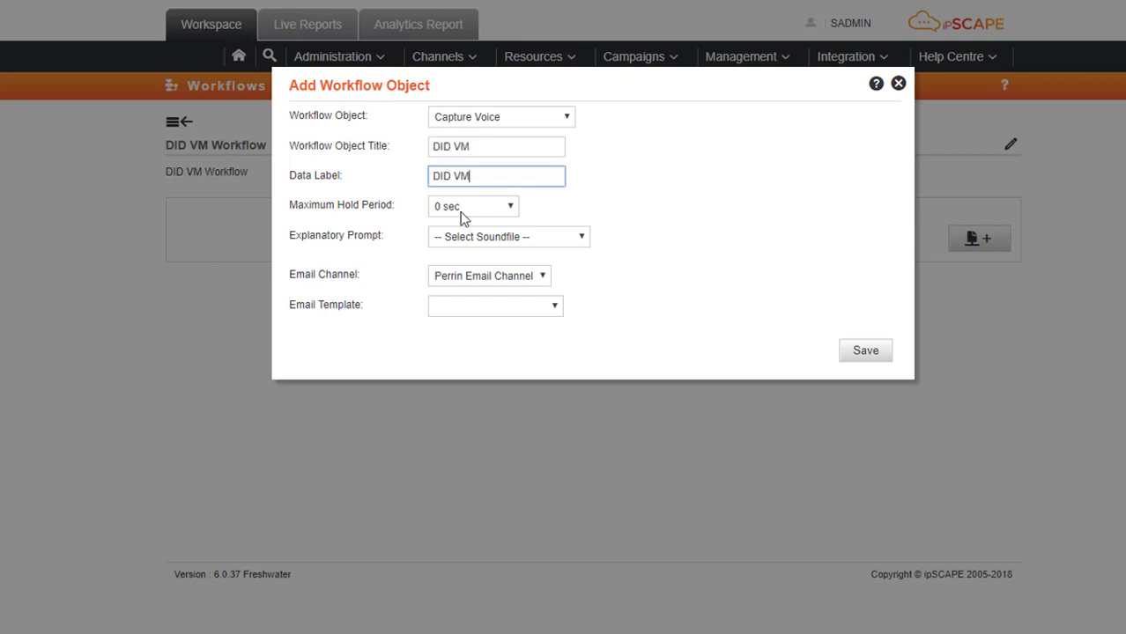
Set 1 mins hold, Voice mail Instructions prompt, DID VM Template email, and save the object.
click(512, 207)
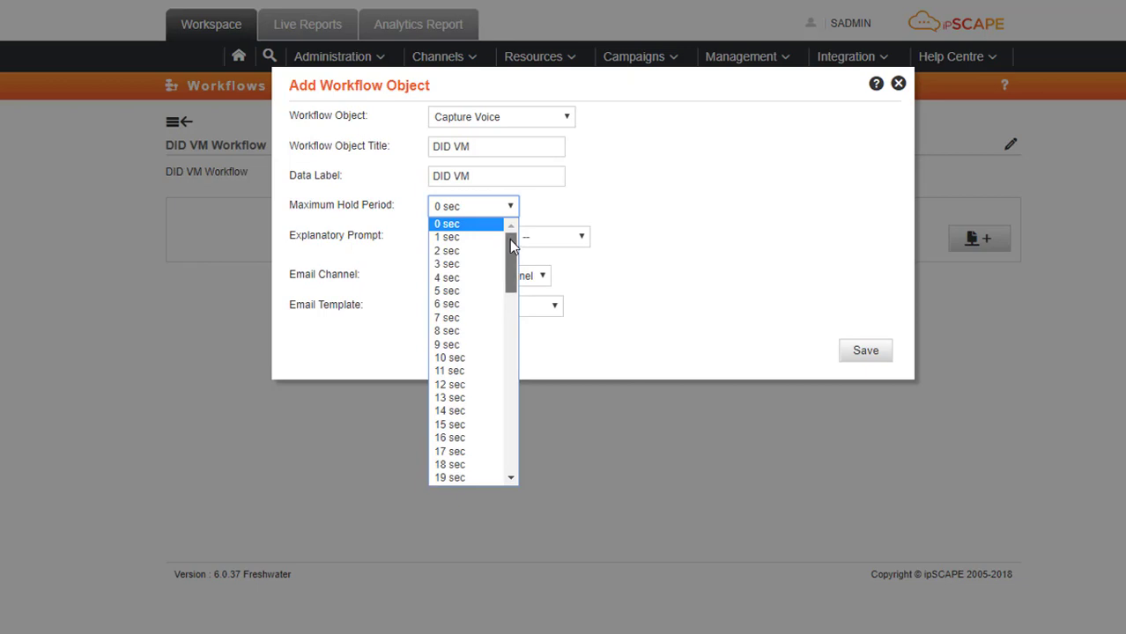
drag(509, 239, 543, 369)
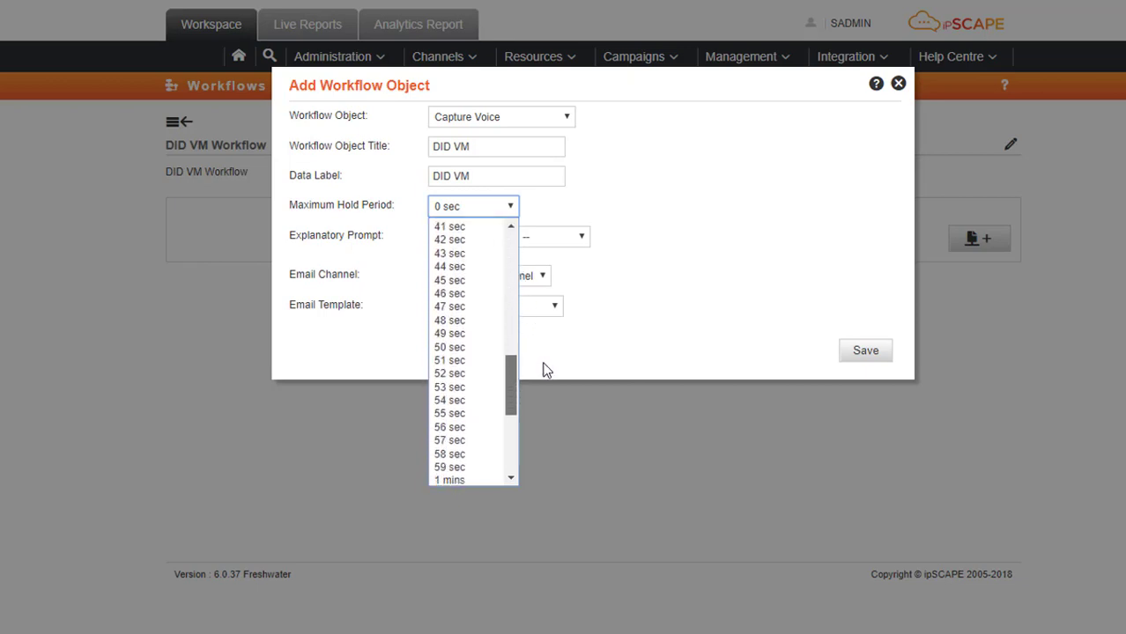
click(467, 476)
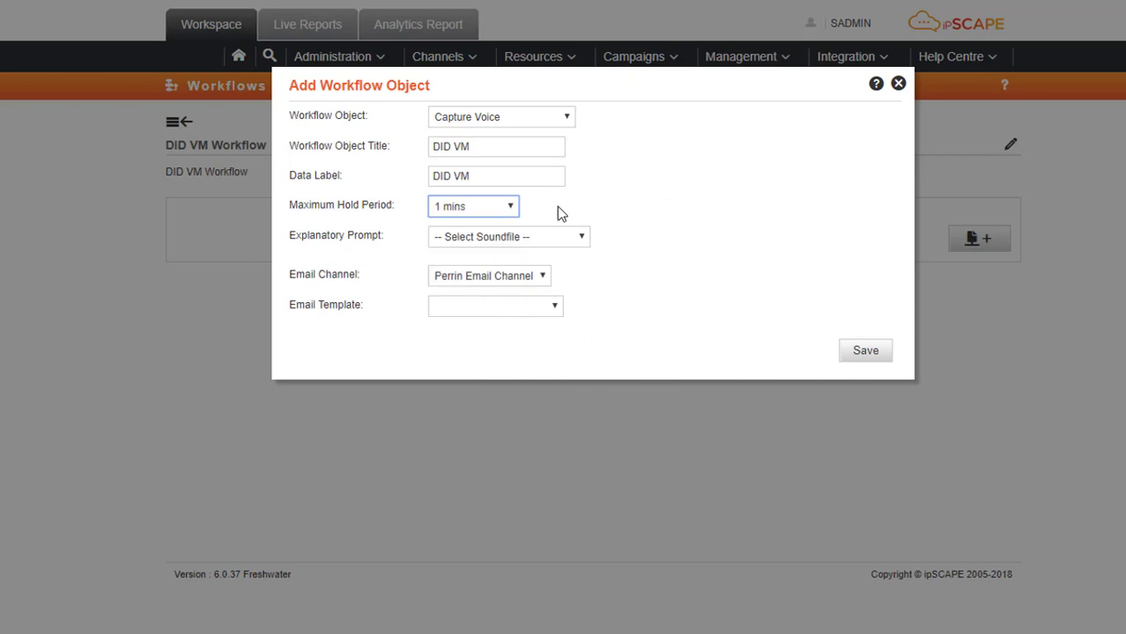
click(583, 238)
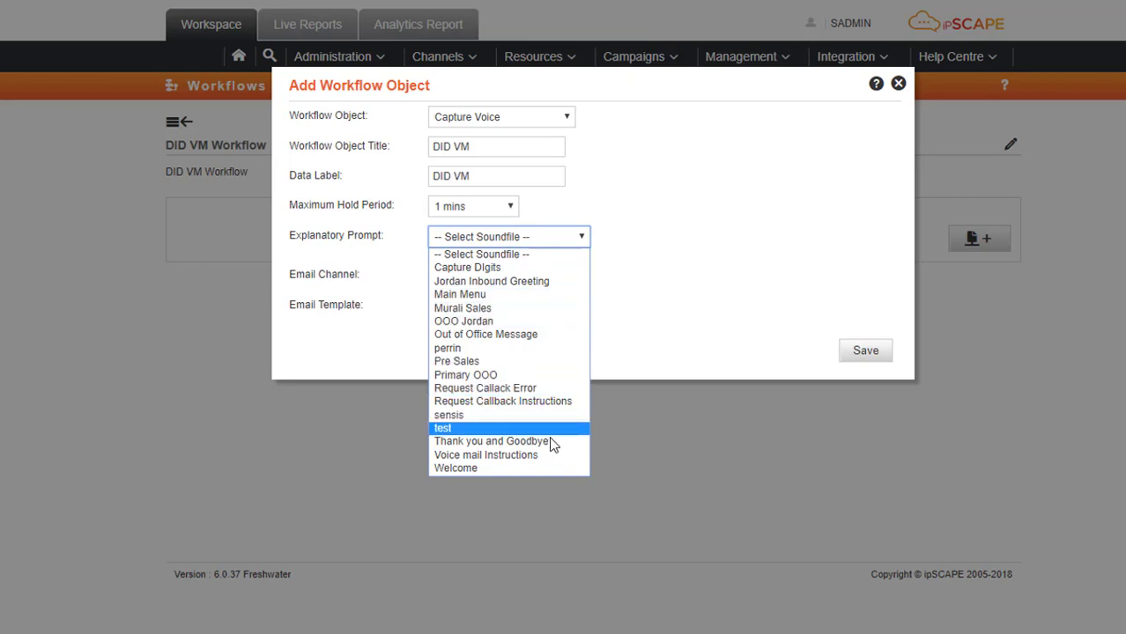
click(563, 456)
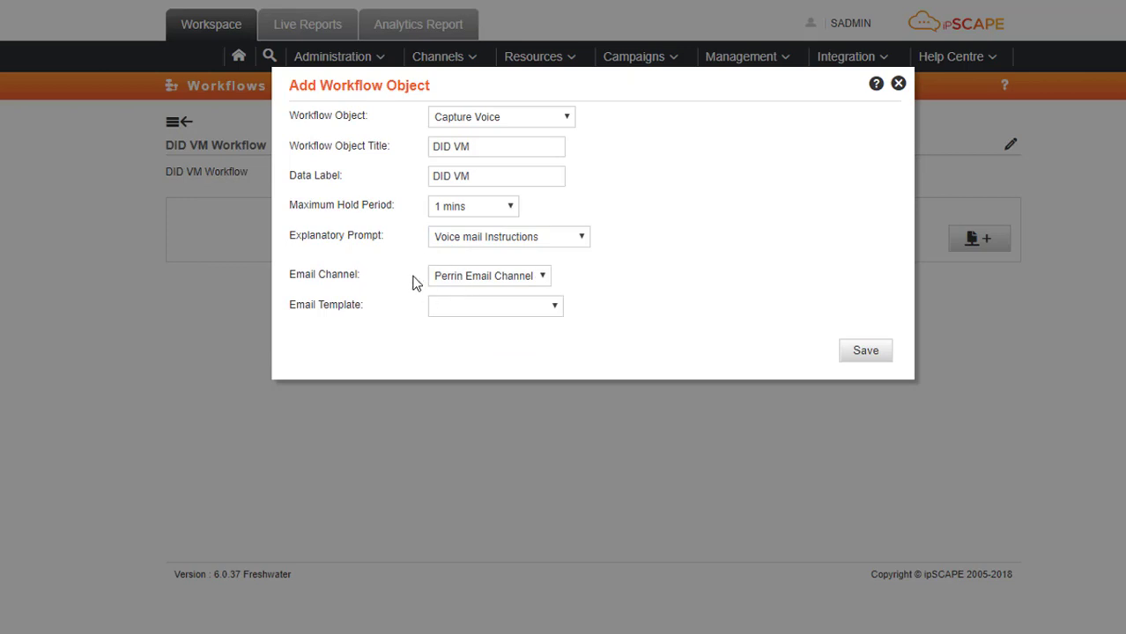
click(555, 308)
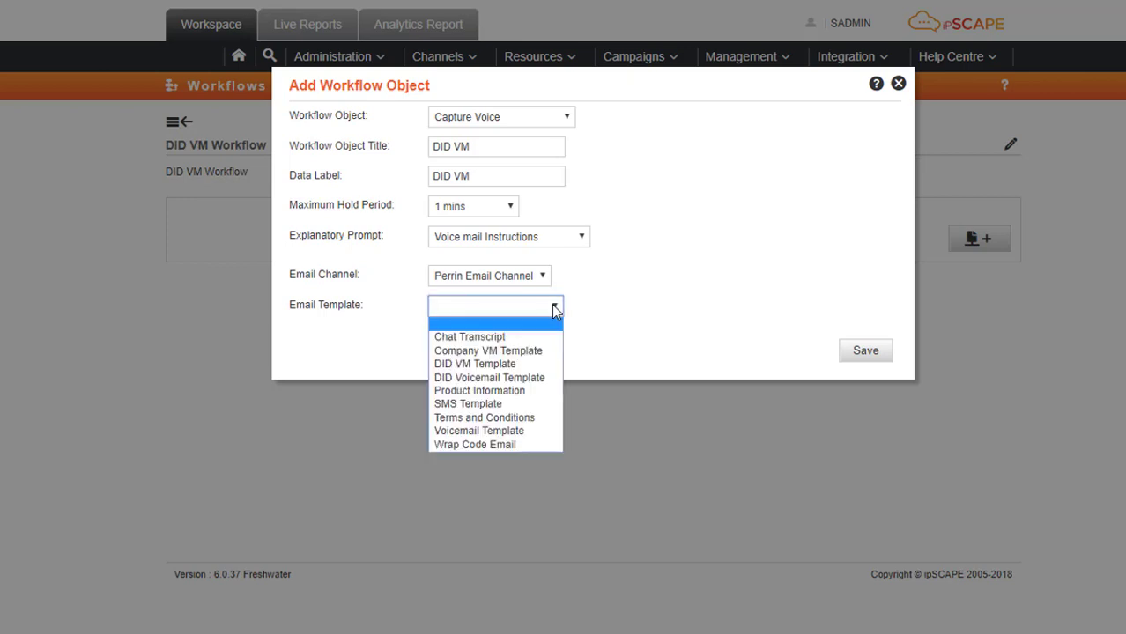
click(519, 365)
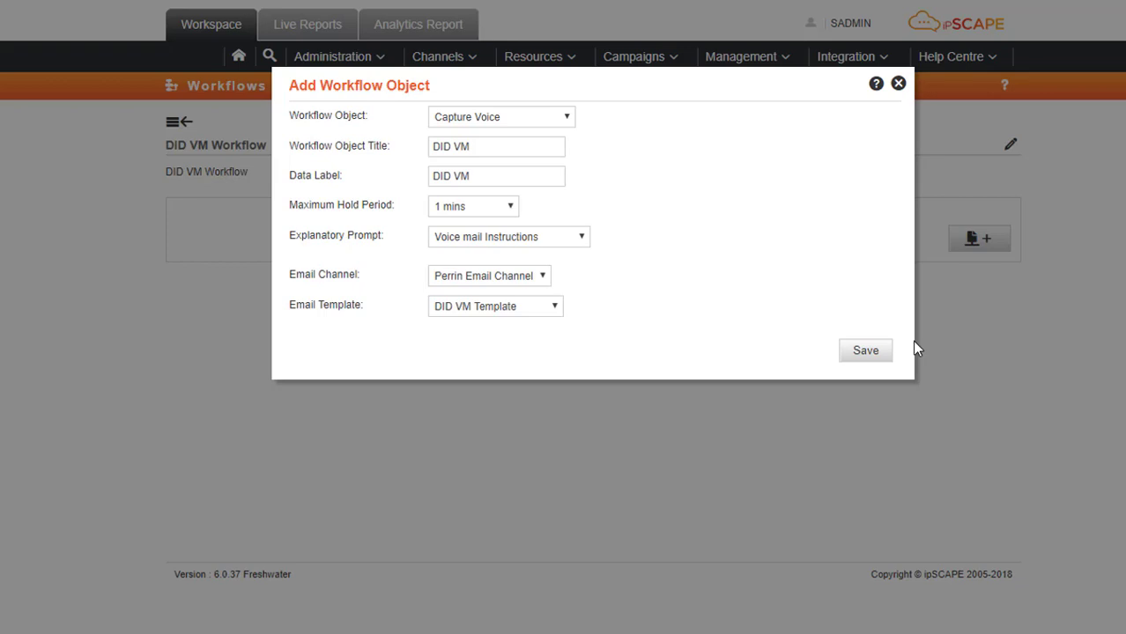
click(865, 351)
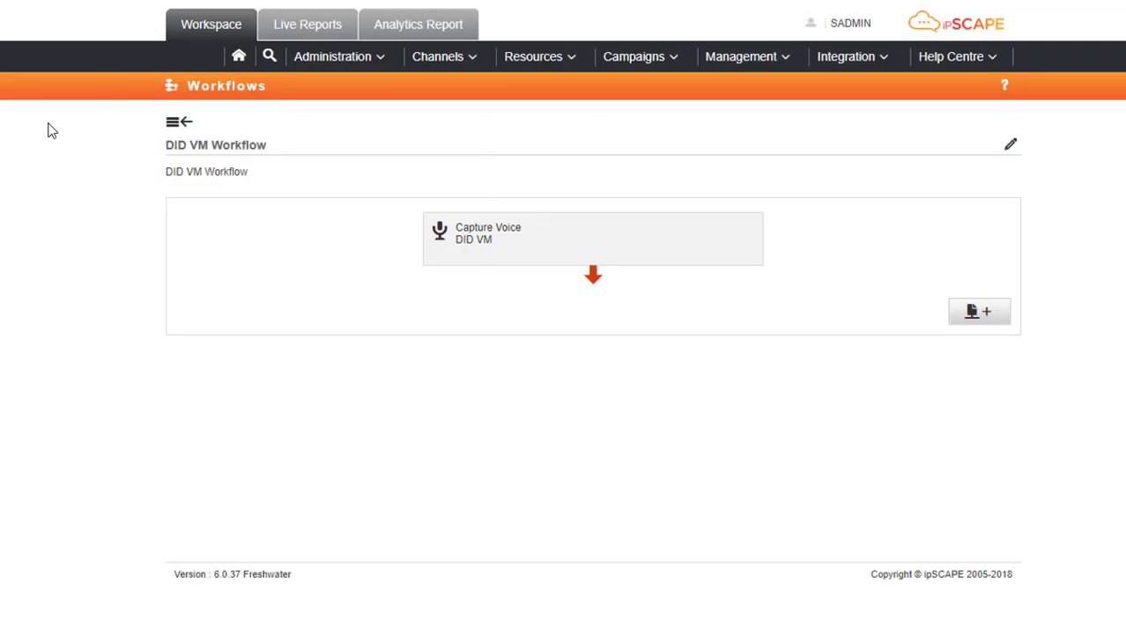
Edit the Direct in Dial voice channel and choose DID VM Workflow as its workflow.
click(177, 122)
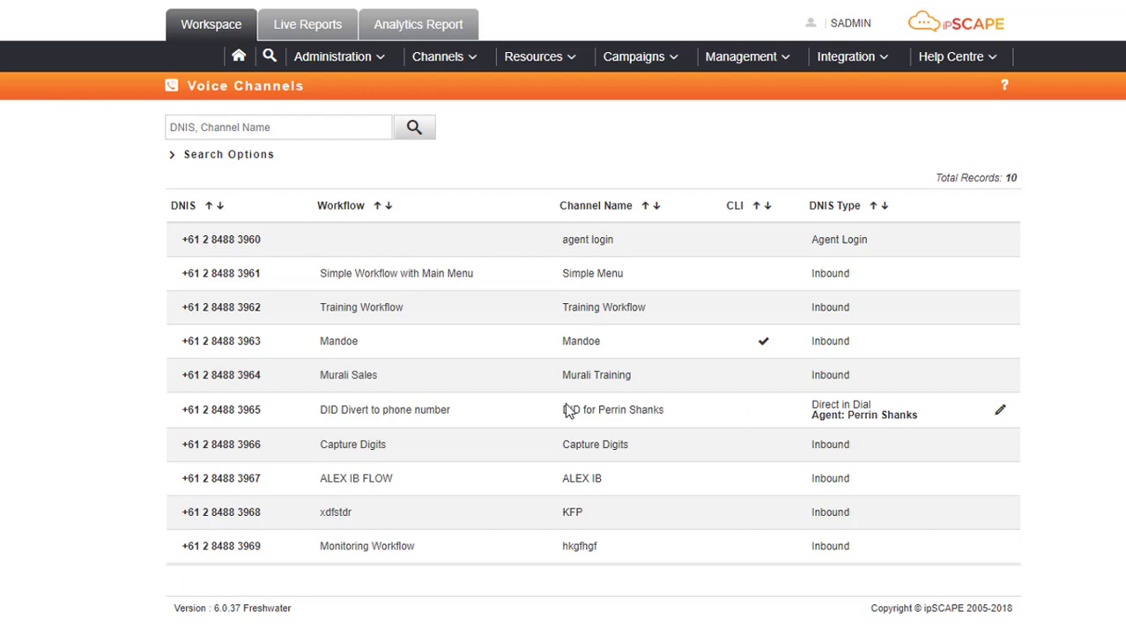
click(1000, 411)
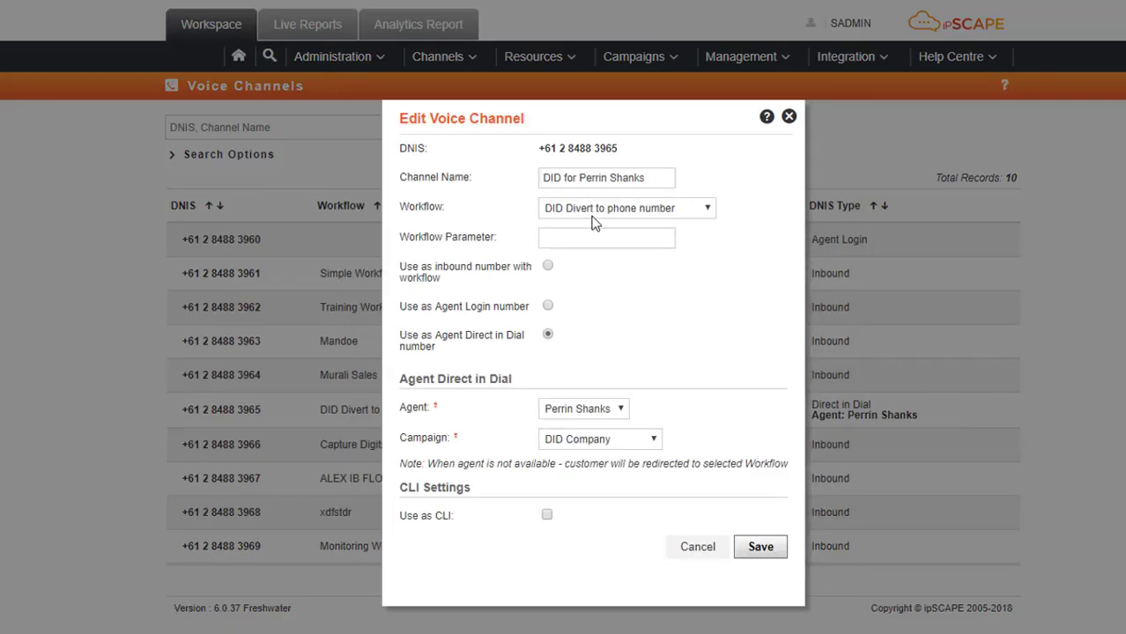
click(710, 212)
click(712, 278)
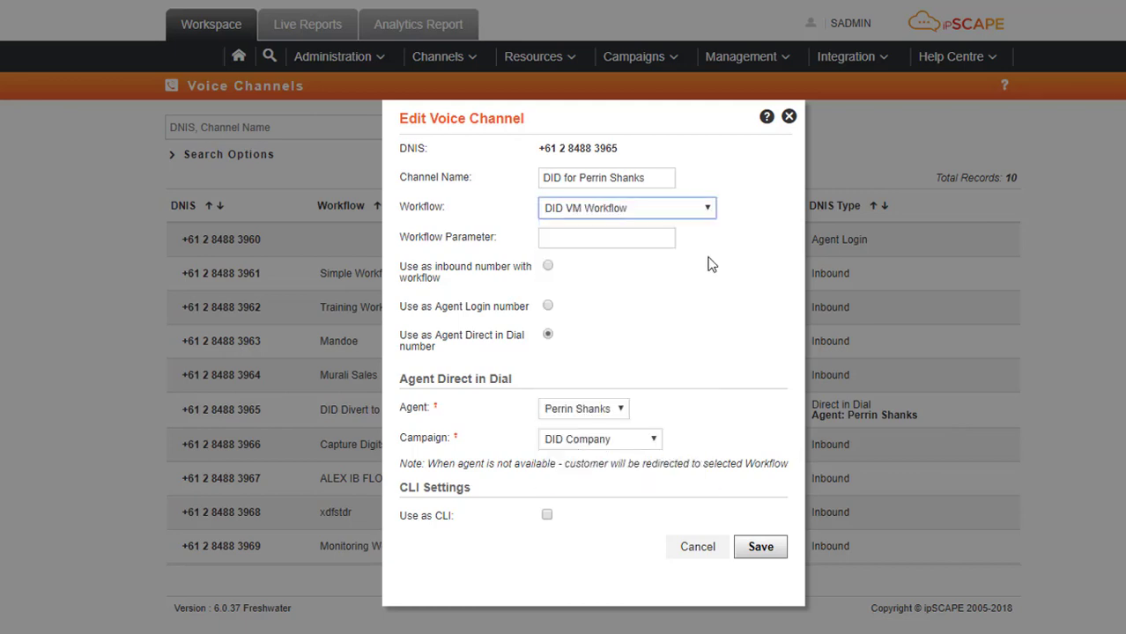